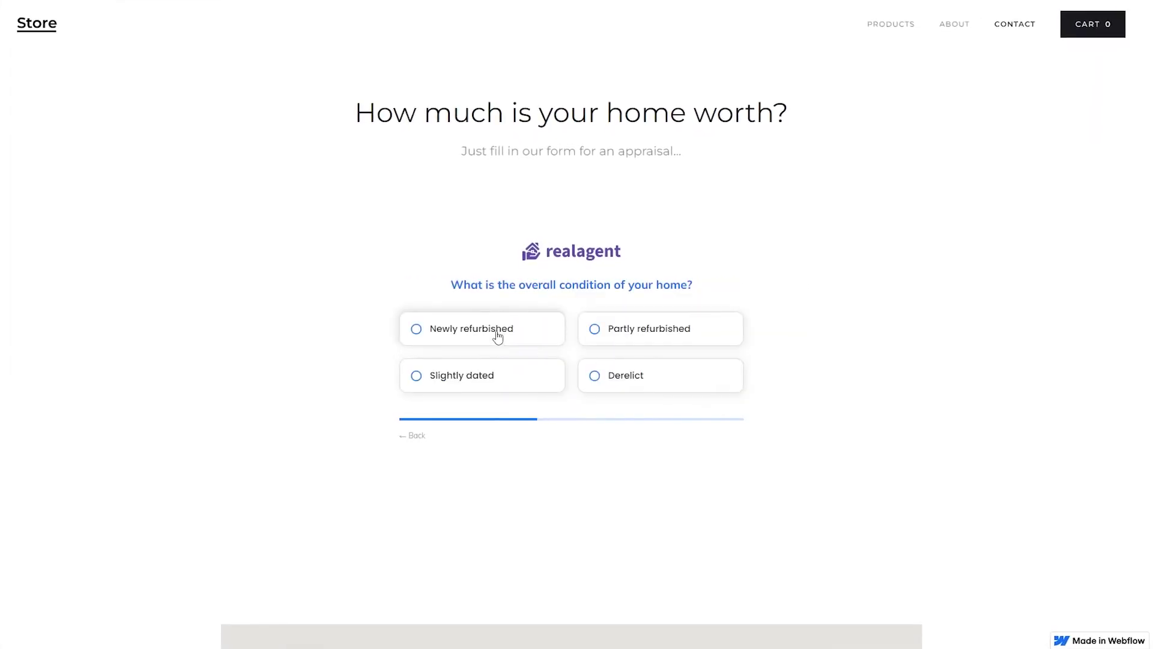
Step: Advance the live appraisal form past the zip code question to the next step
click(497, 335)
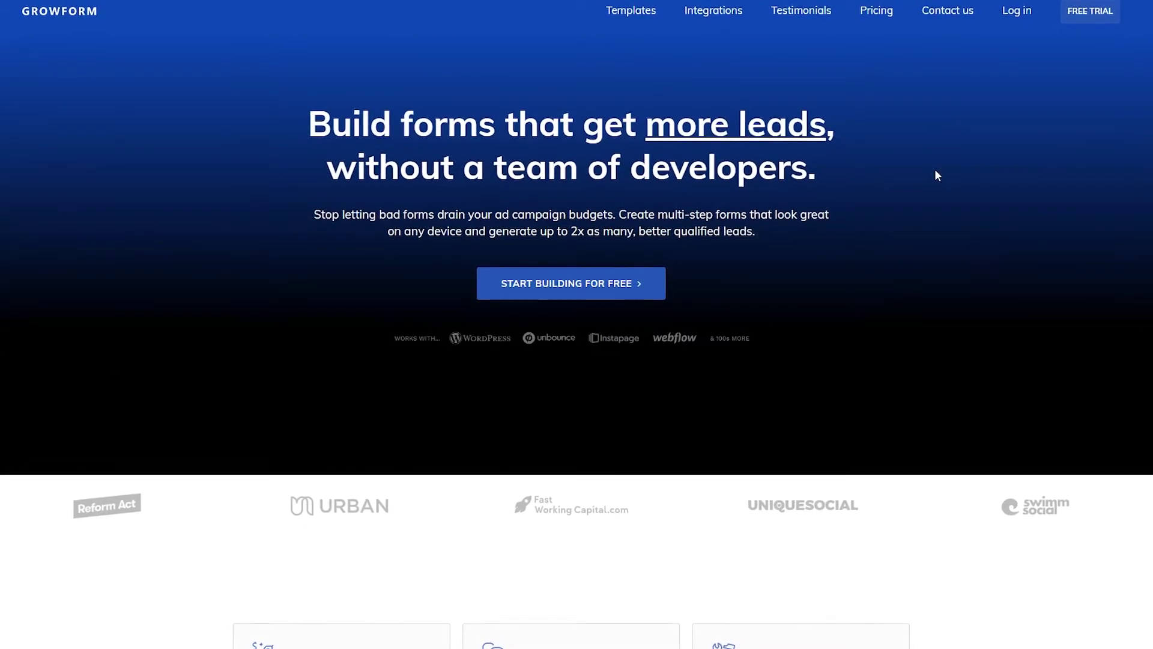
Step: Start the free trial and enter a first name, last name, e-mail address and password
click(500, 284)
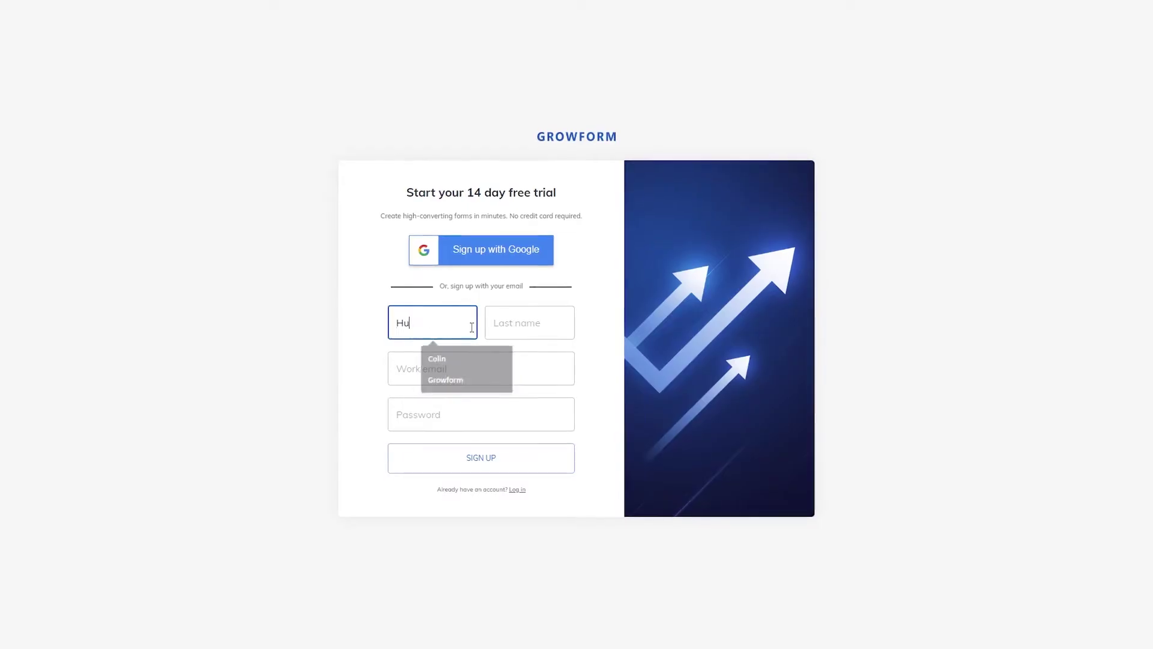
text(gh)
key(Tab)
text(Jarce)
key(Tab)
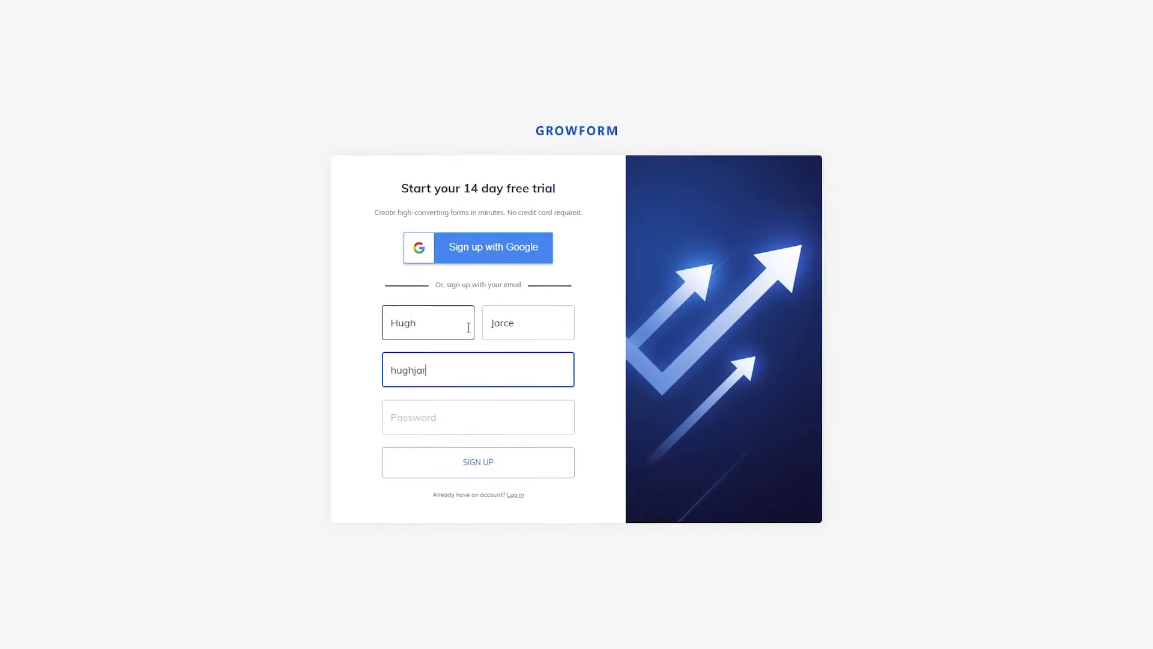
key(Tab)
text(********)
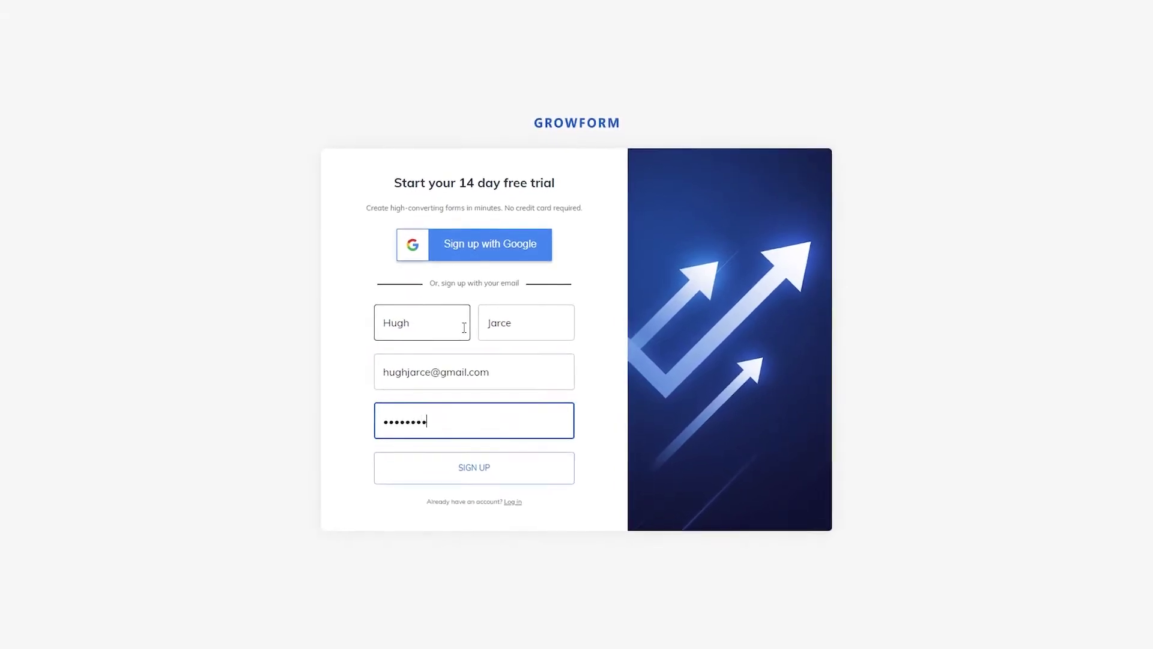
text(*)
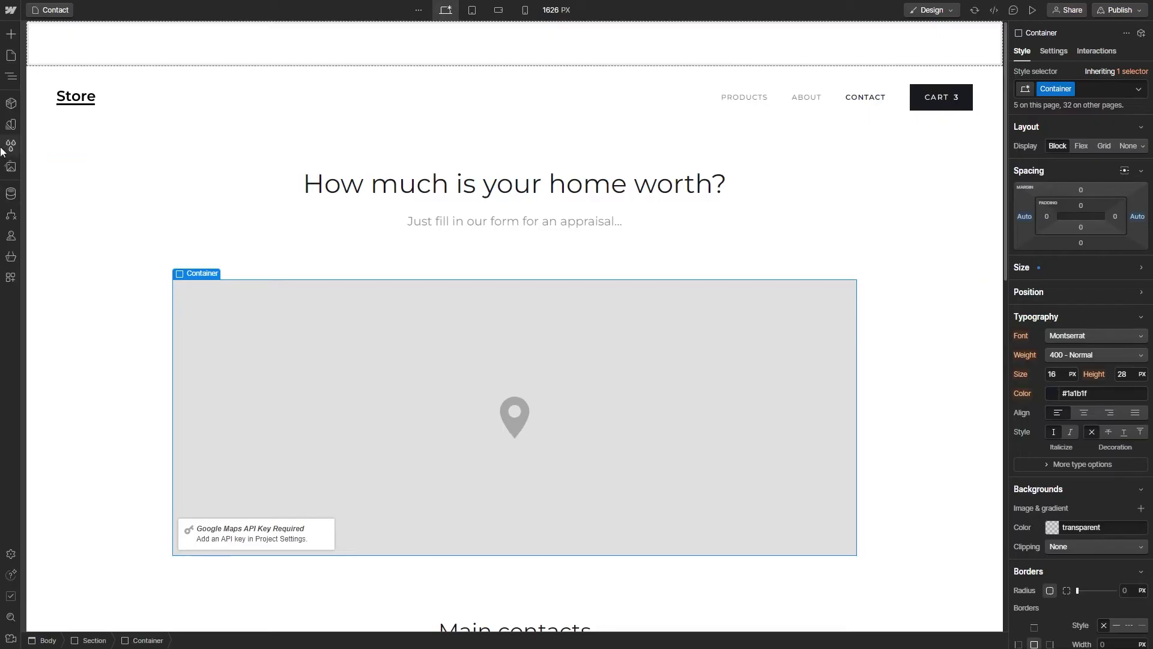
Step: Drag a new Section onto the Contact page between the subtitle paragraph and the map
click(17, 39)
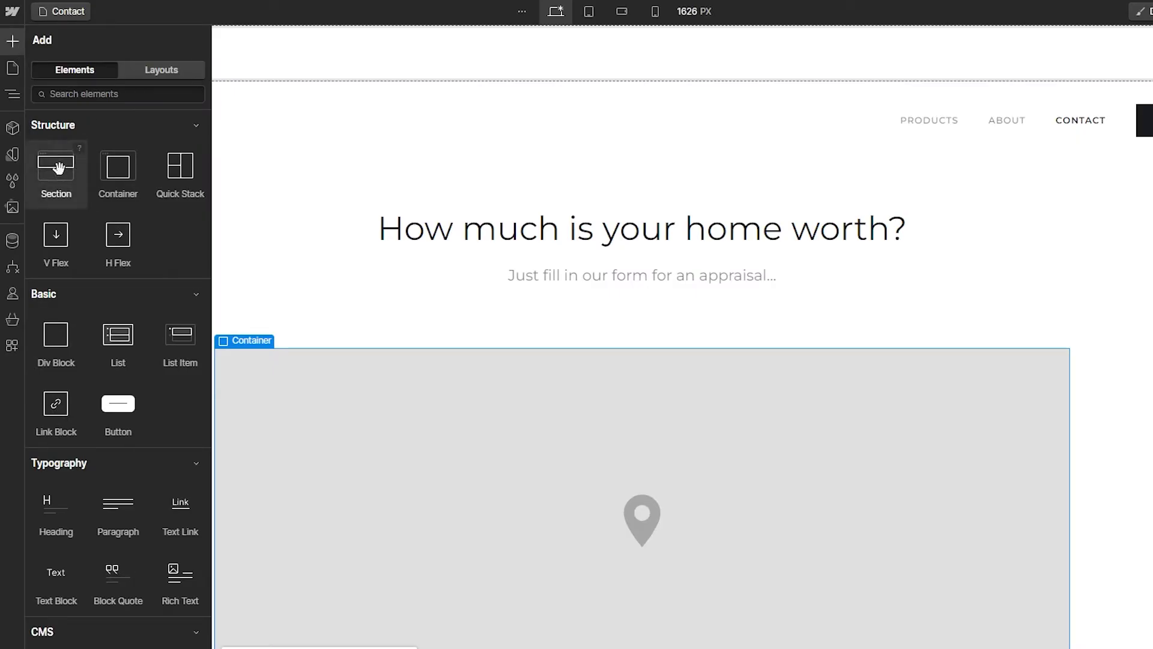
drag(58, 168, 664, 341)
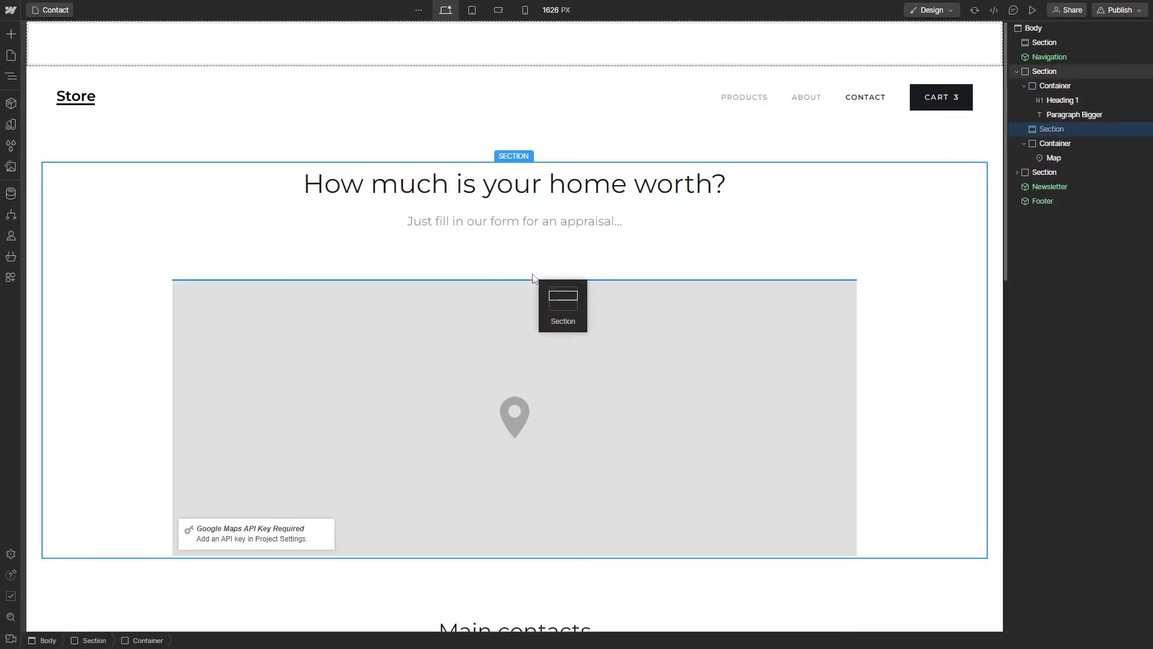
drag(532, 278, 531, 278)
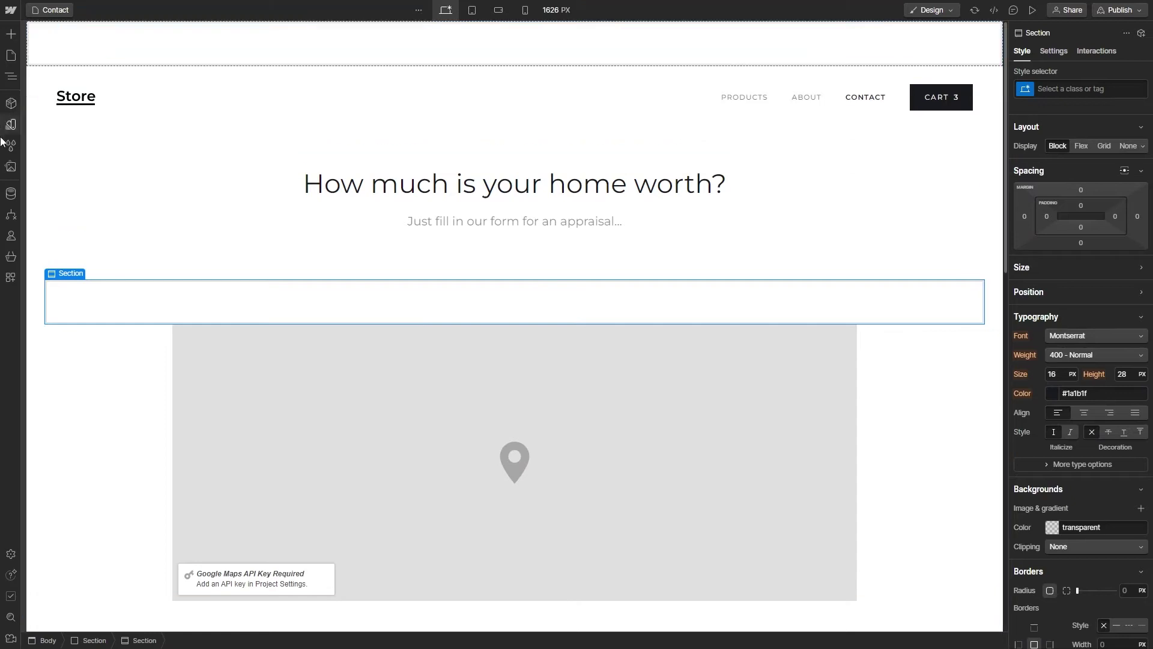
Step: Find the Growform app by searching 'growform' and launch its window
click(10, 279)
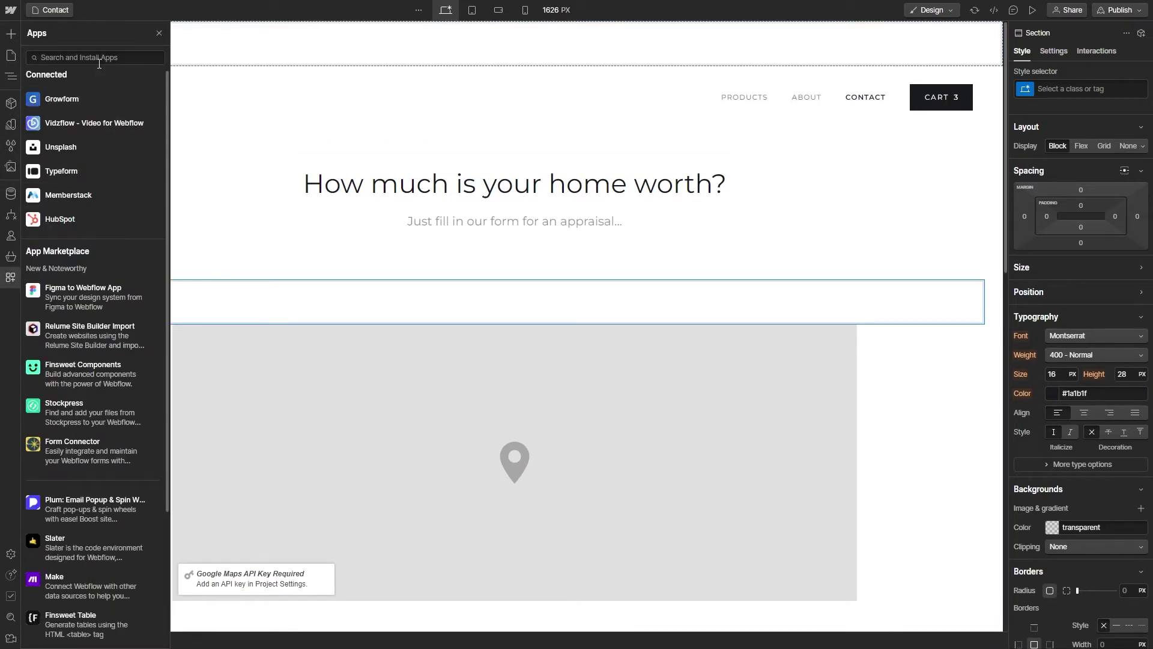
text(growform)
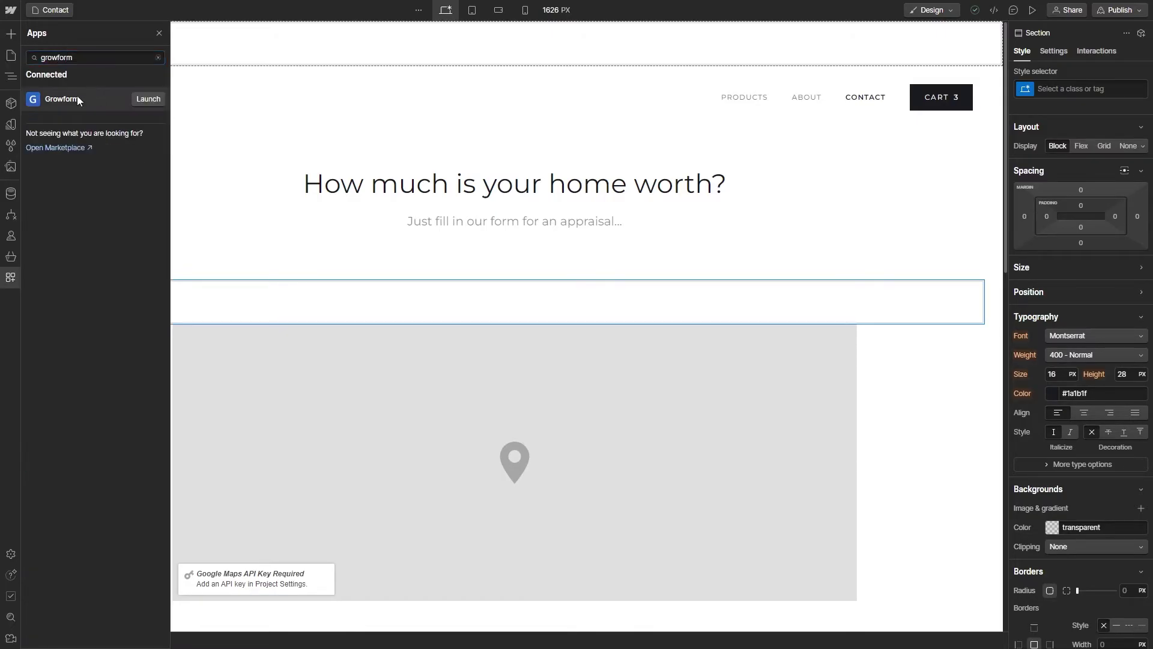
click(77, 96)
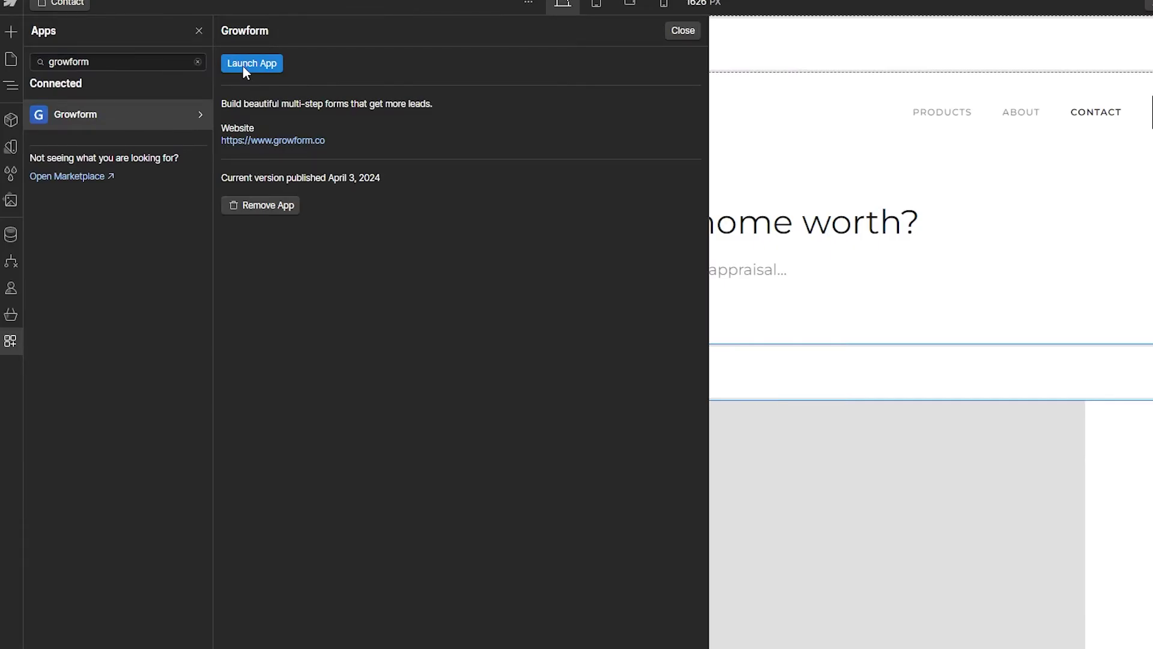
click(243, 65)
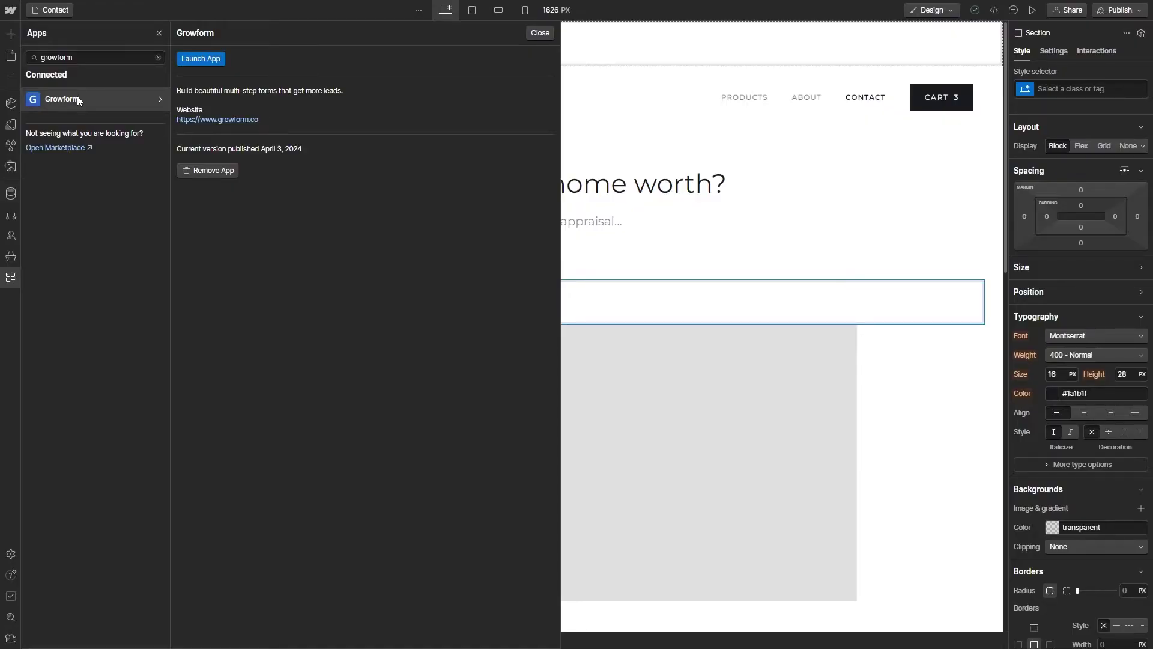
click(193, 60)
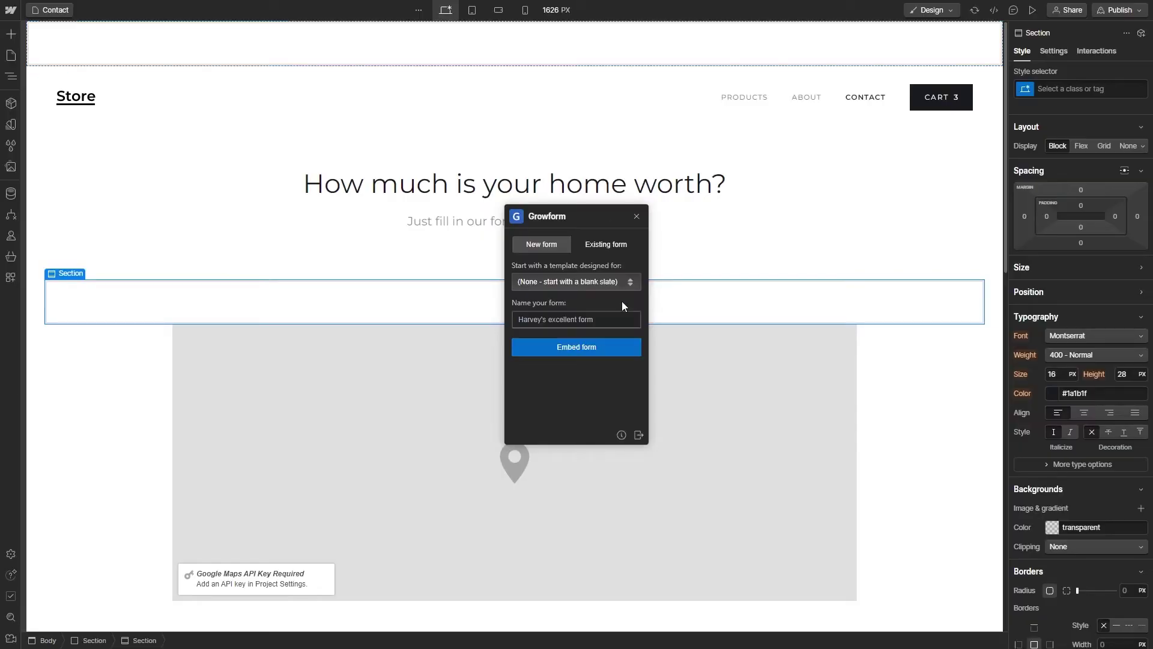
Step: Choose the Real Estate template and embed the new form into the section
click(628, 285)
scroll(615, 326, down, 5)
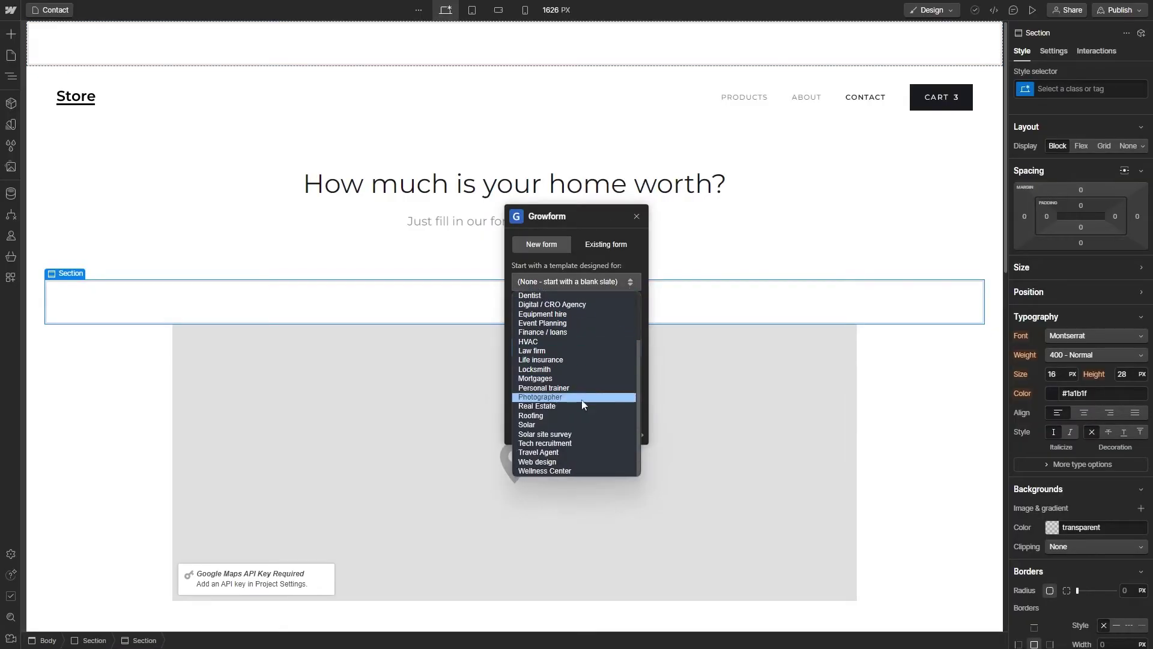
click(570, 400)
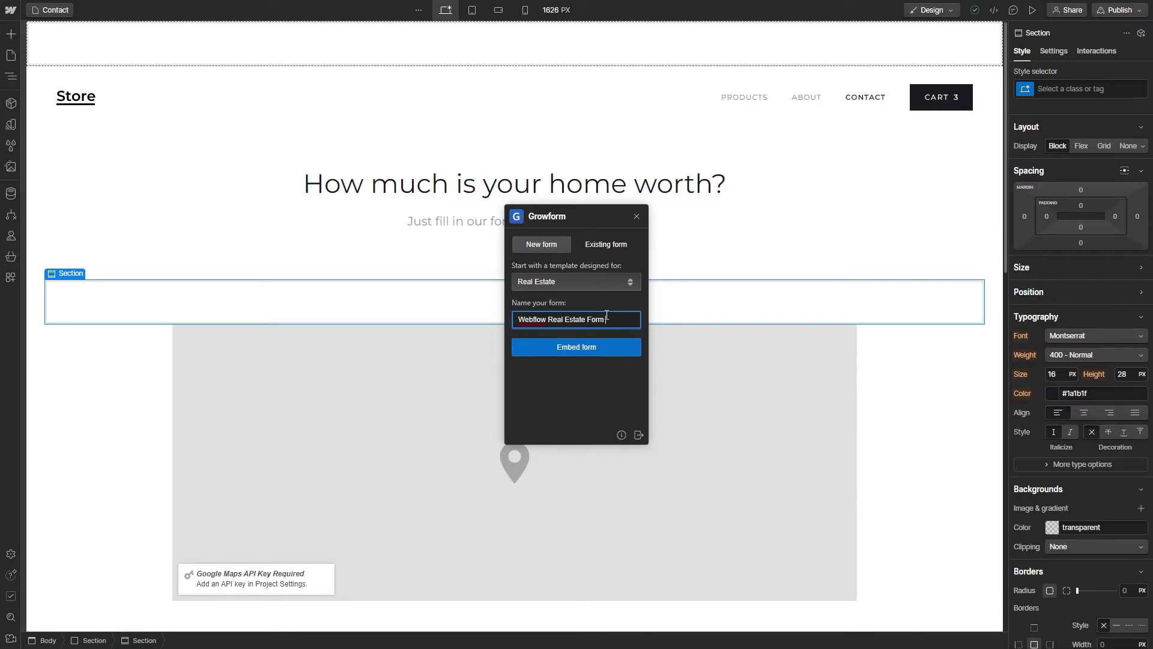
click(615, 345)
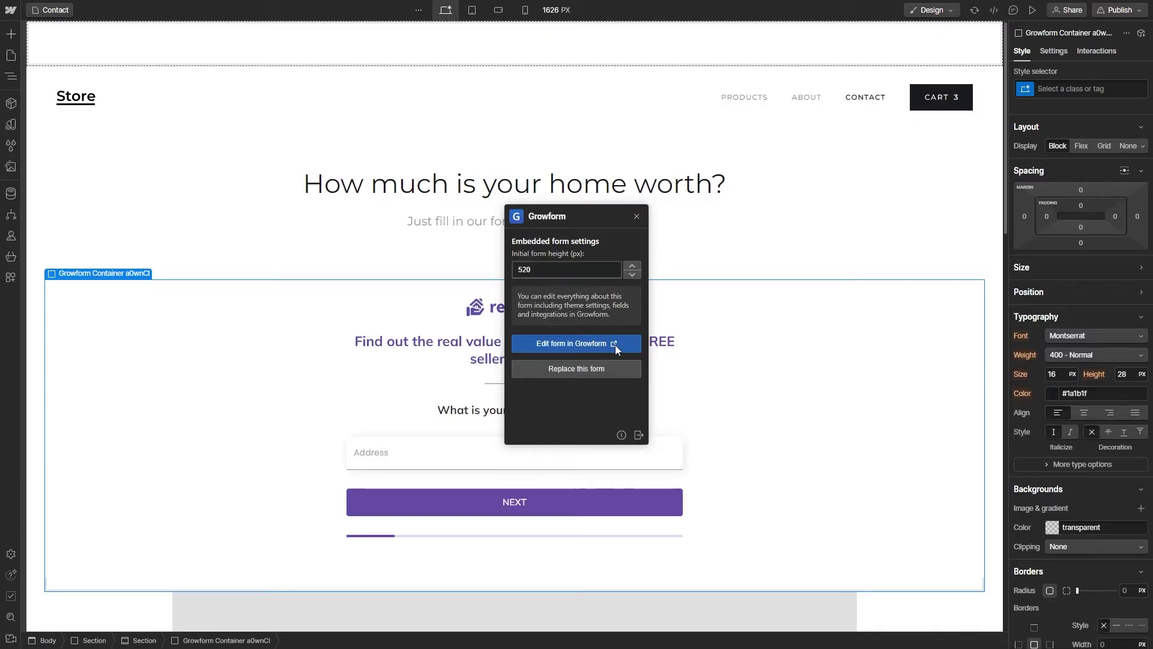
Step: Lower the form's initial height with the spinner, then nudge it up slightly
click(633, 274)
click(633, 274)
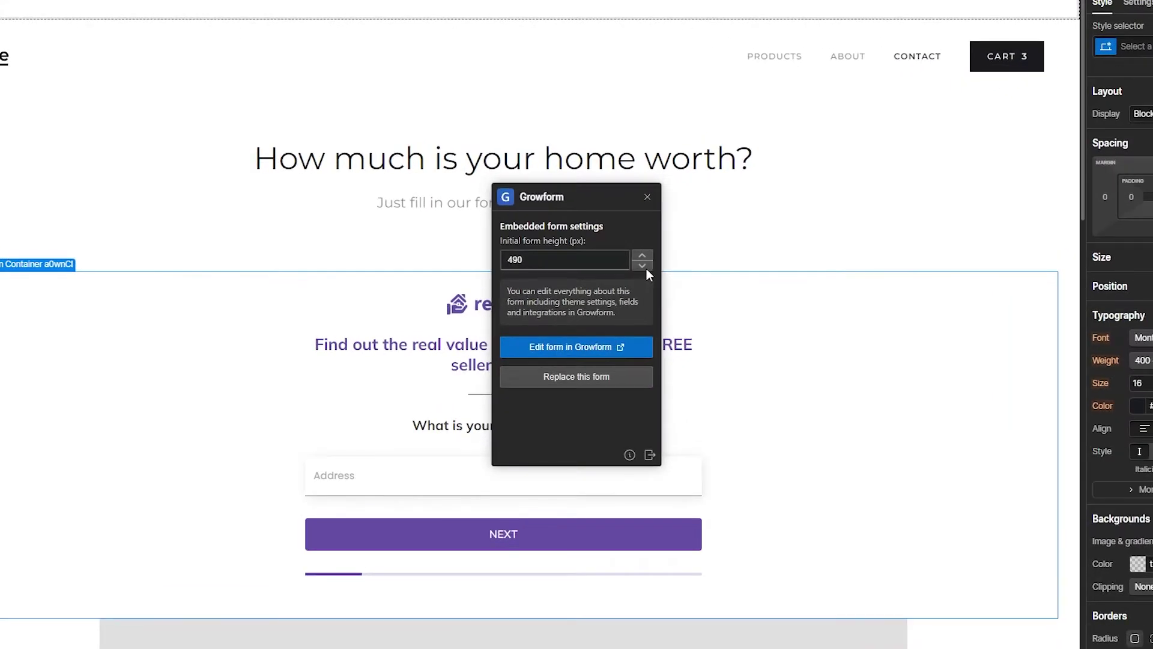
click(643, 257)
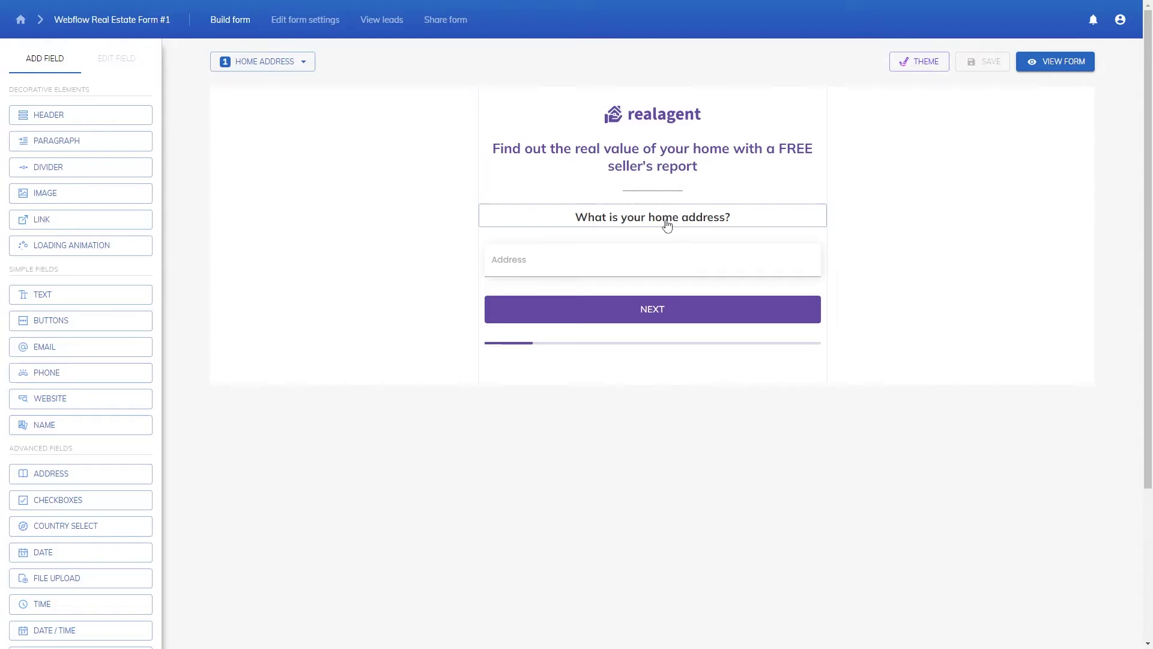
Step: Delete the home address header and the Address field from the first step
click(667, 223)
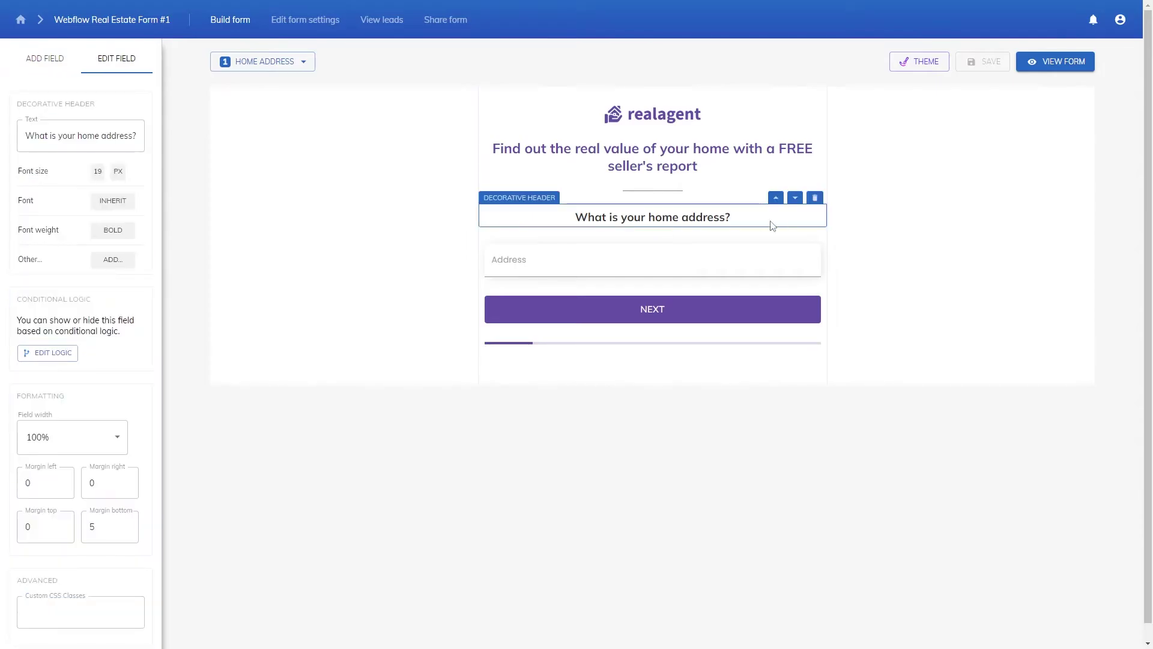
click(815, 199)
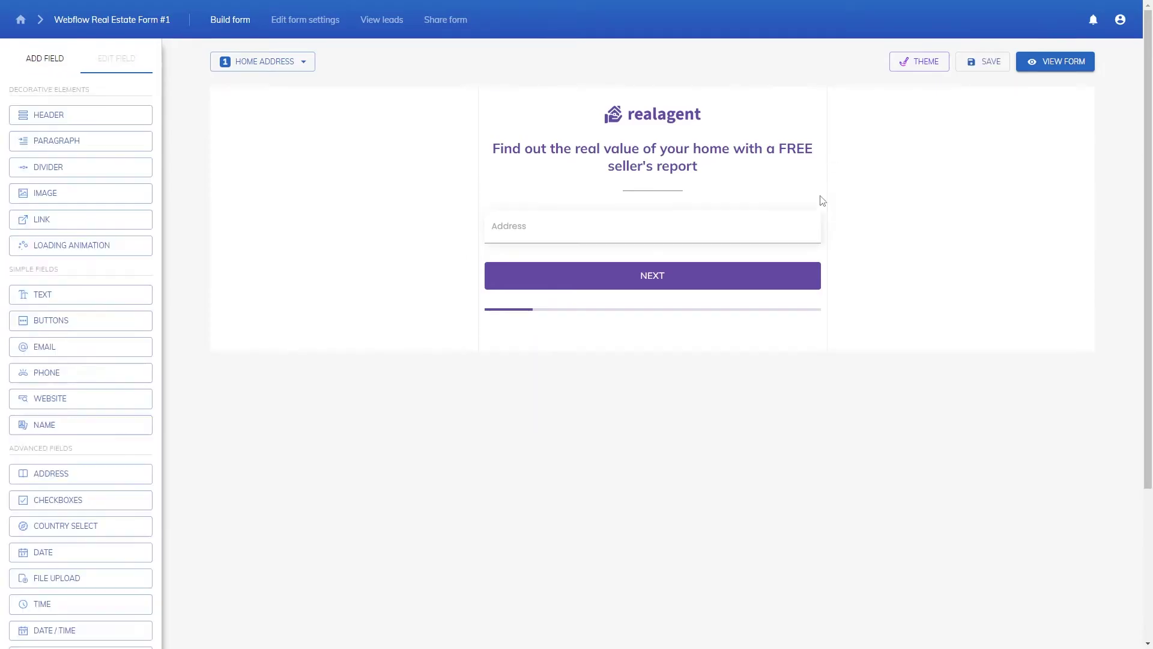
click(788, 221)
click(813, 196)
Step: Add a ZIP / Postal Code field to the first step in their place
scroll(100, 324, down, 3)
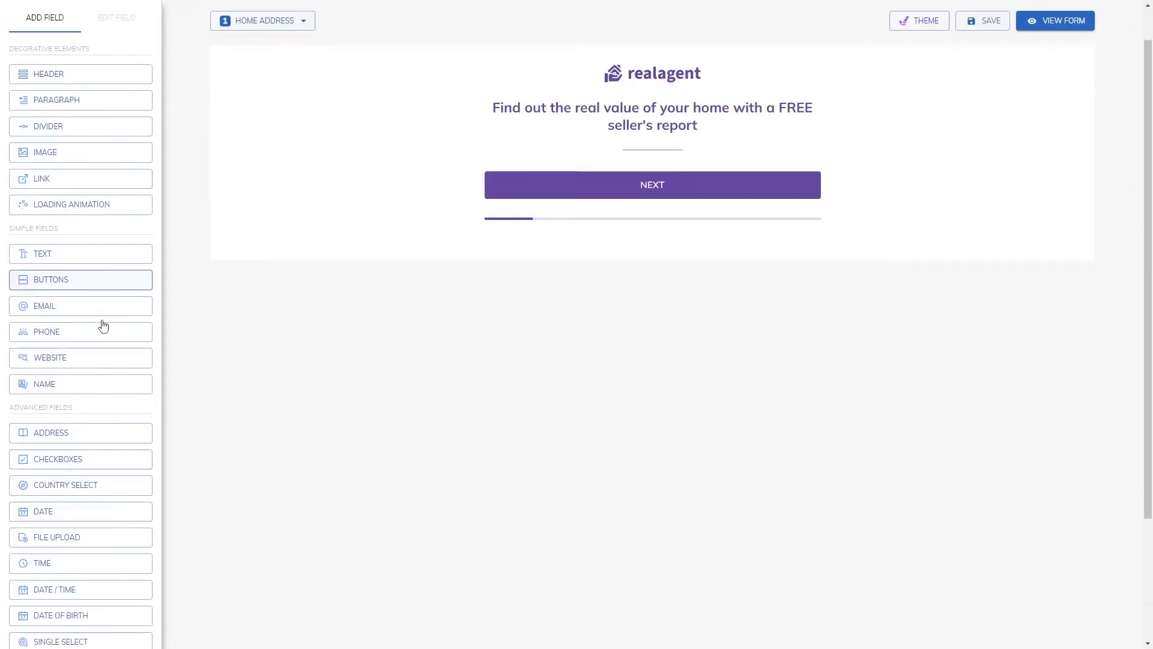
click(125, 607)
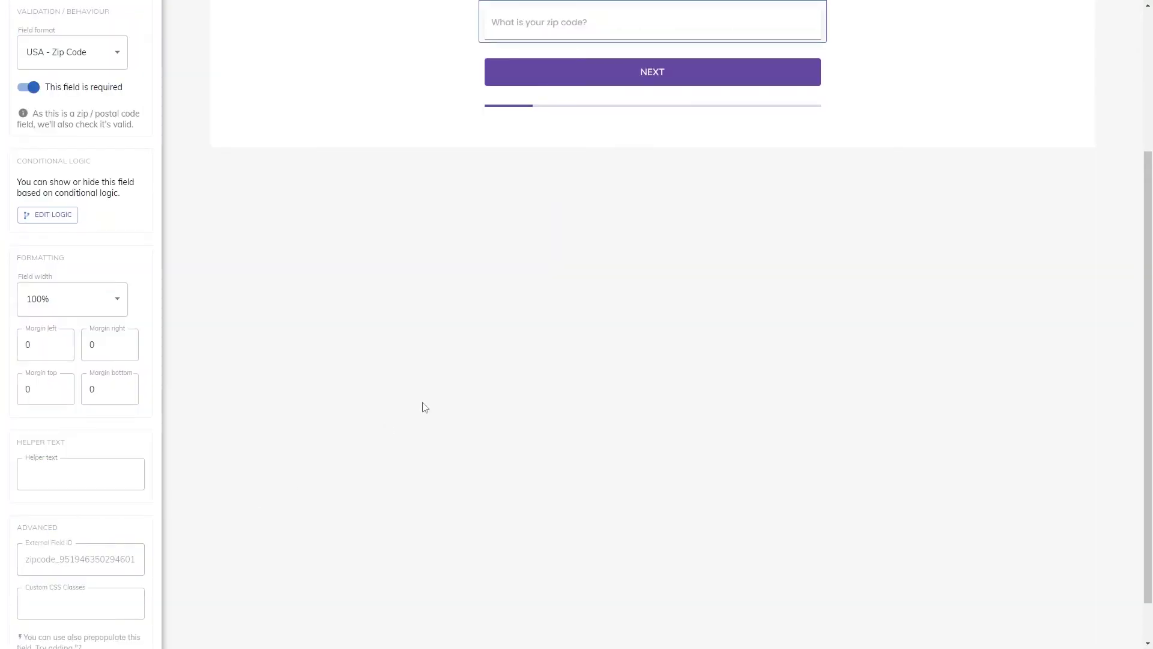
scroll(438, 400, up, 4)
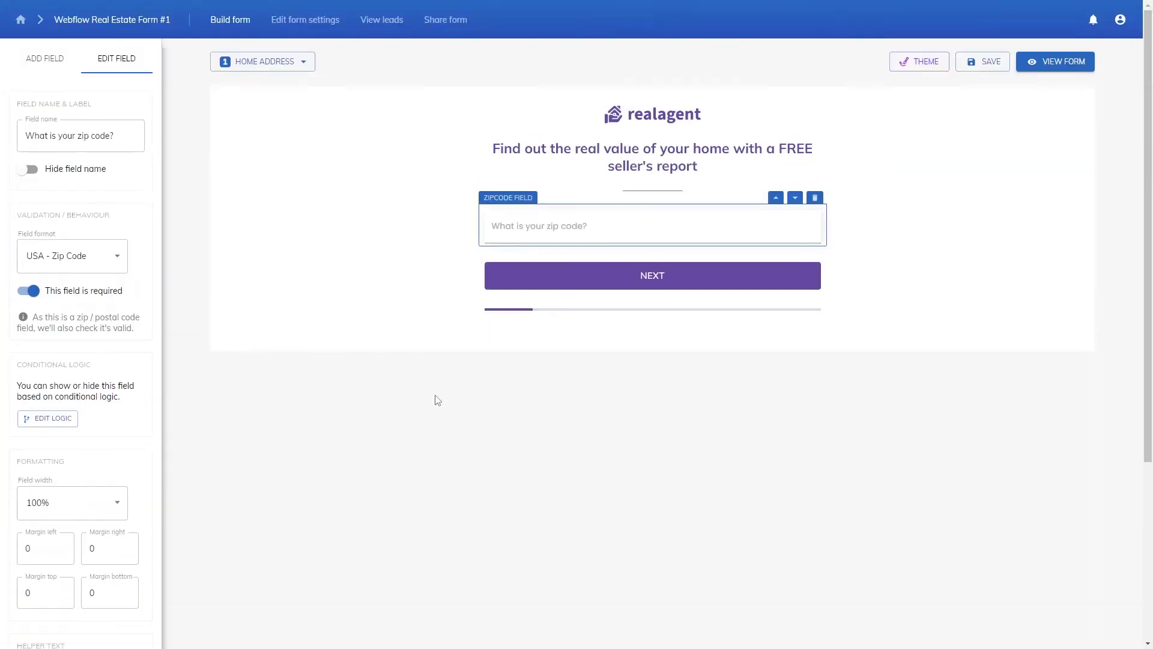
click(875, 190)
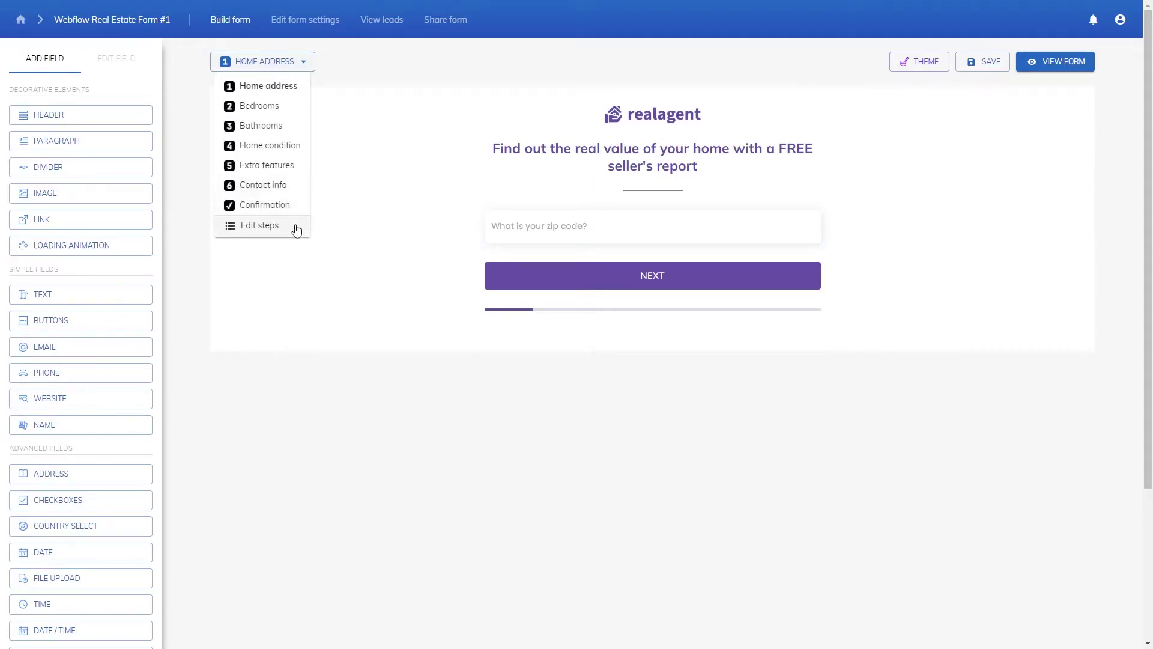
Step: Delete the Bedrooms and Bathrooms steps and apply the update, leaving four steps
click(297, 228)
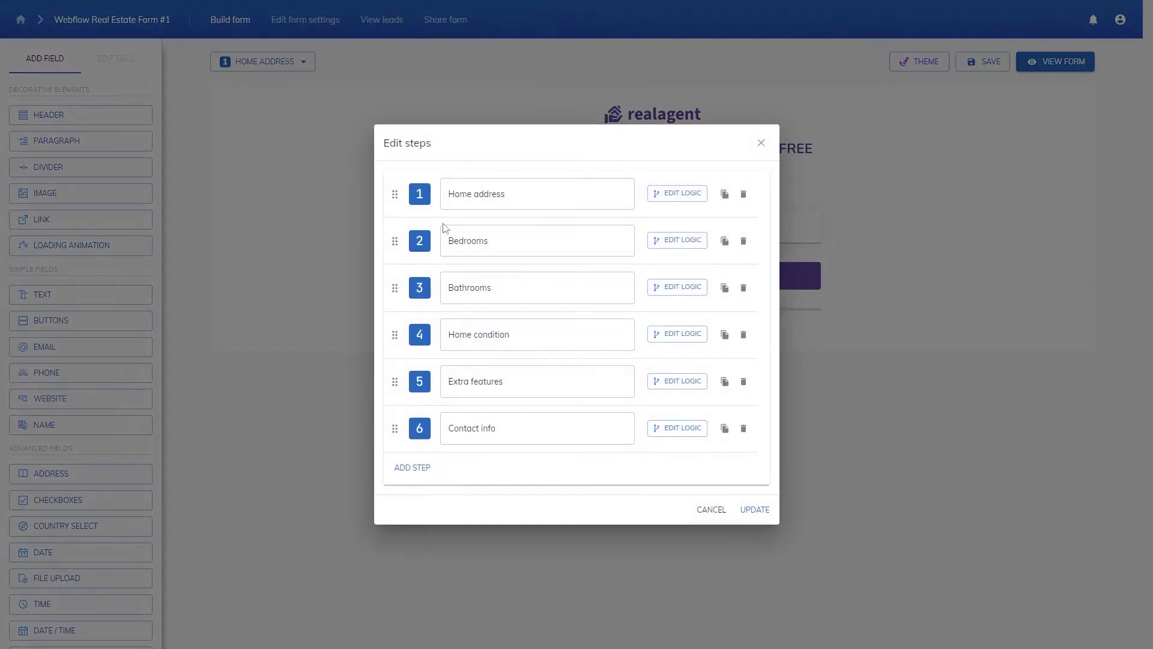
click(743, 241)
click(537, 389)
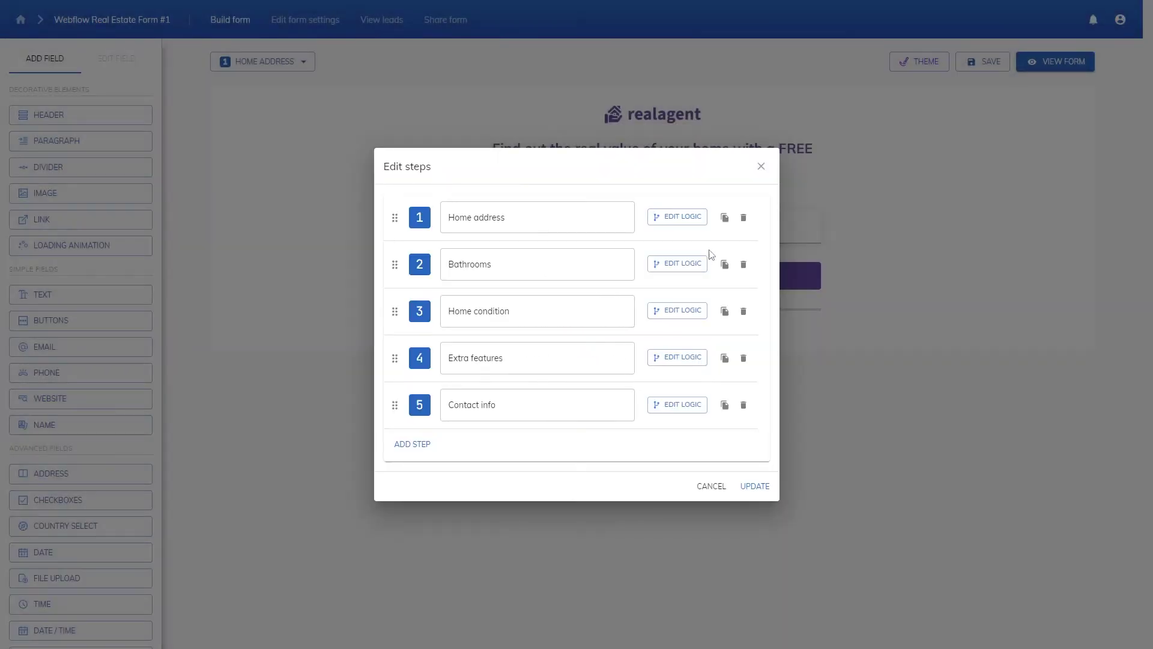
click(743, 266)
click(562, 386)
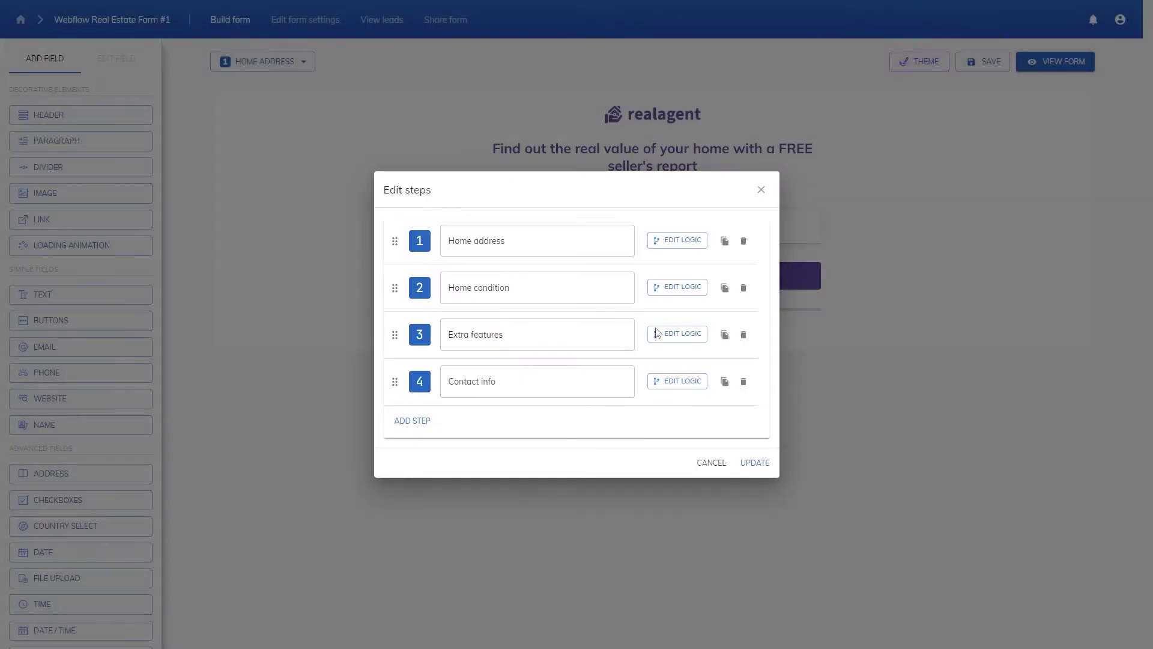
click(754, 464)
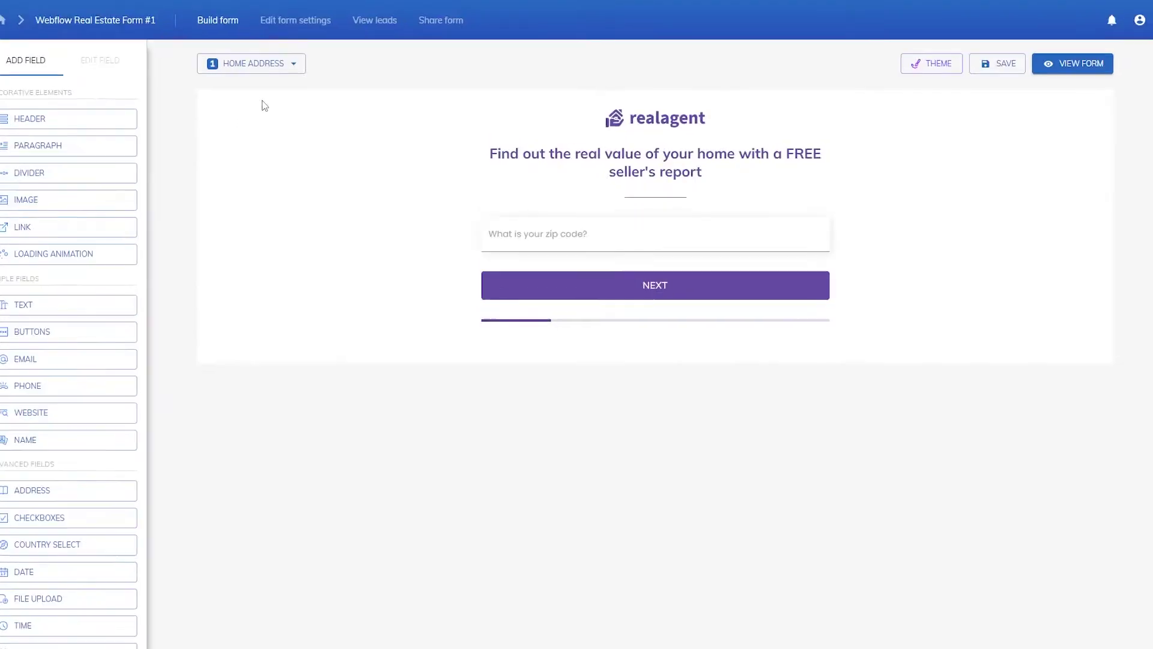
click(255, 61)
Step: On the Contact info step, change the final button text to 'Send me an appraisal'
click(257, 144)
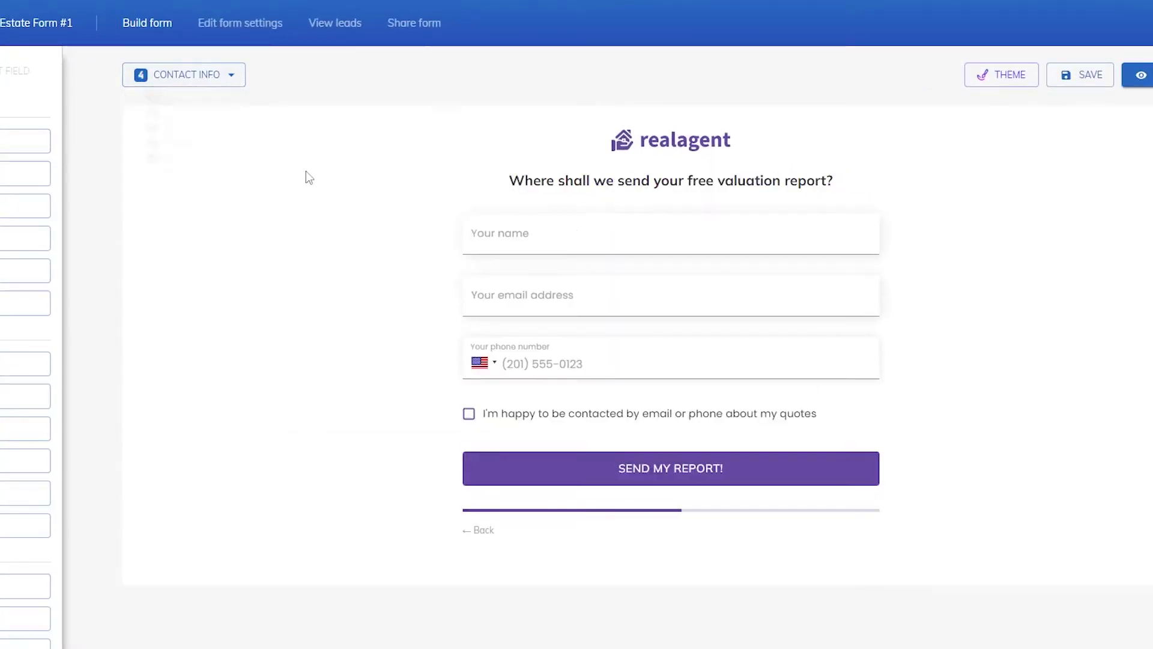
click(652, 379)
click(59, 178)
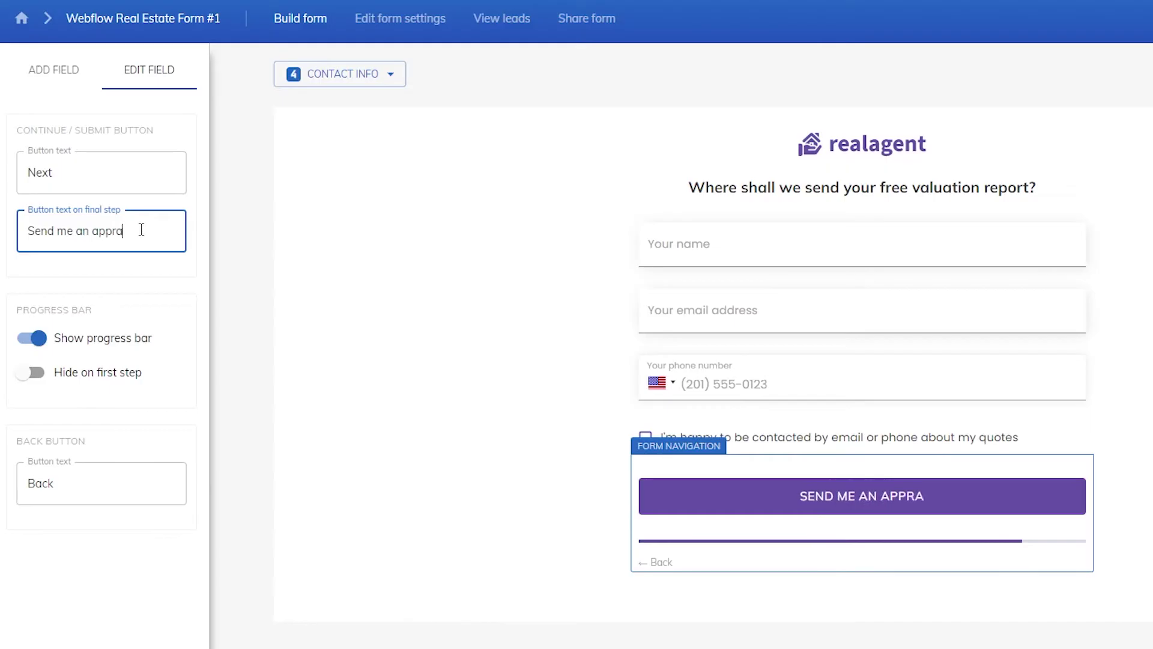
click(387, 546)
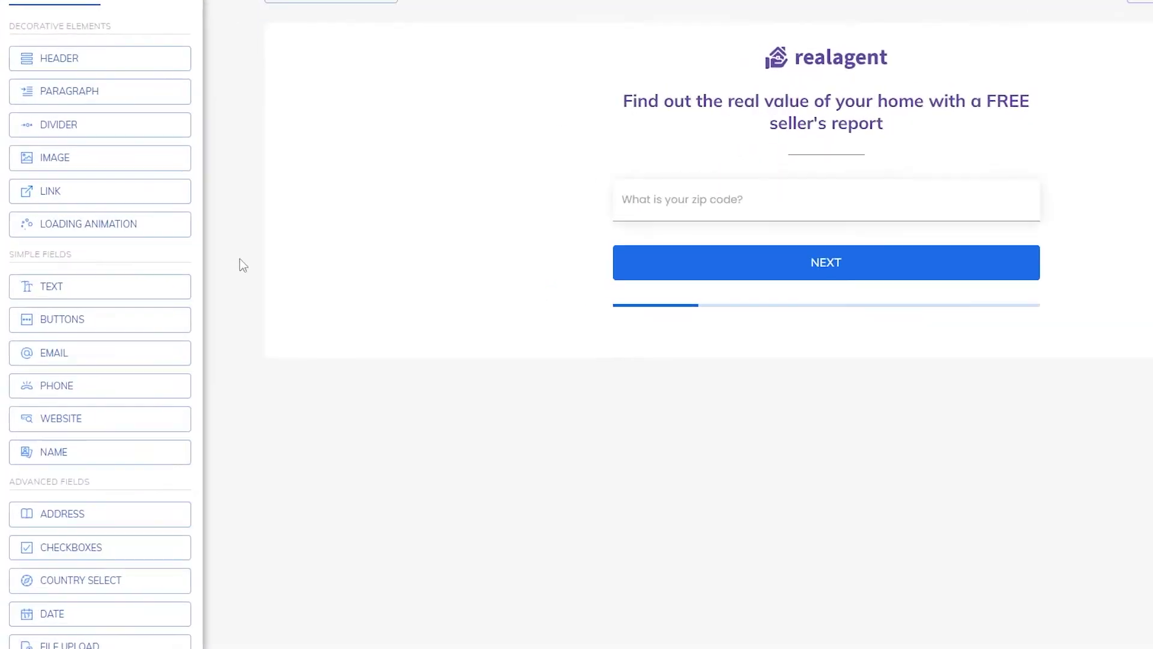
Step: Add a rule block to the Extra features step's conditional logic
click(337, 2)
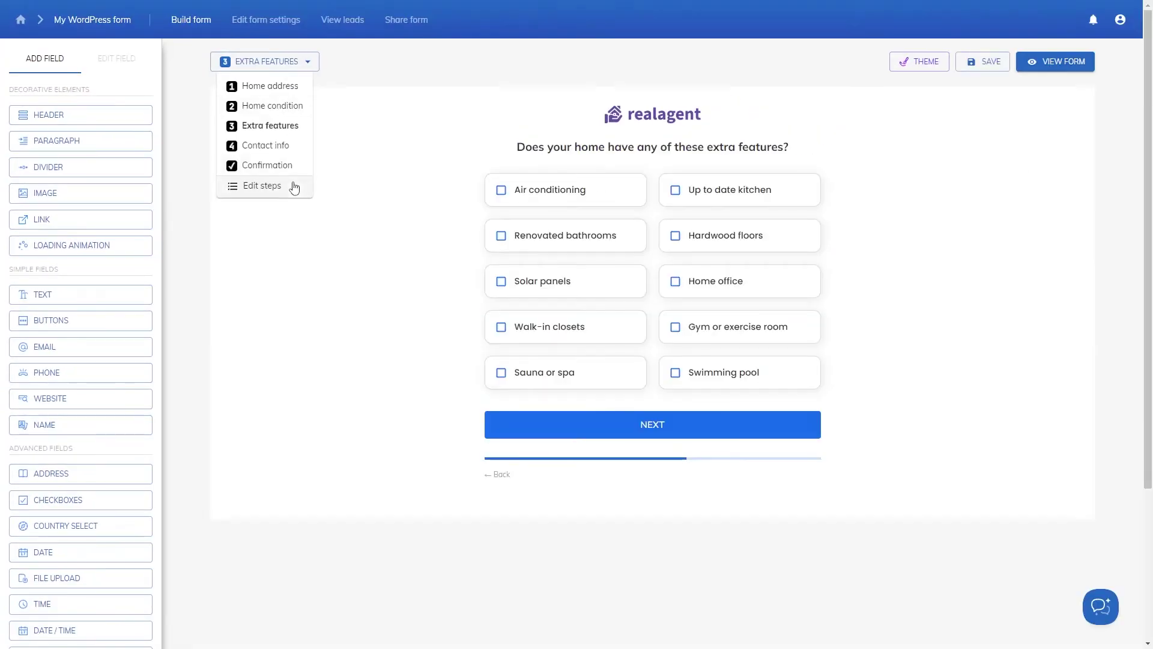
click(291, 154)
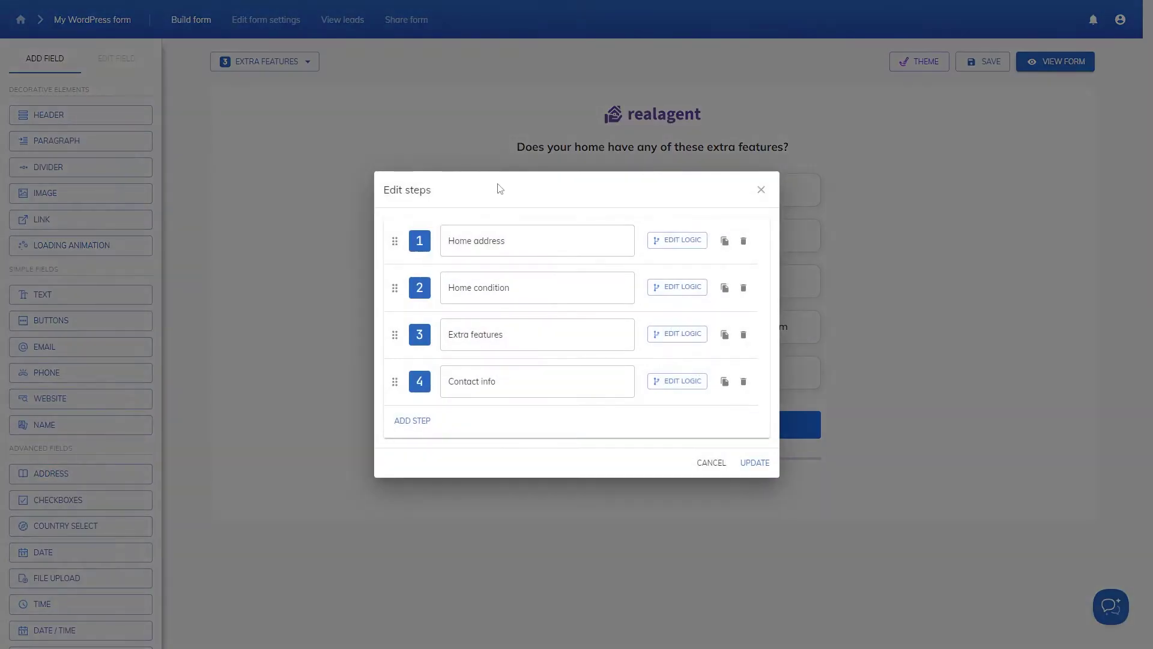
click(690, 333)
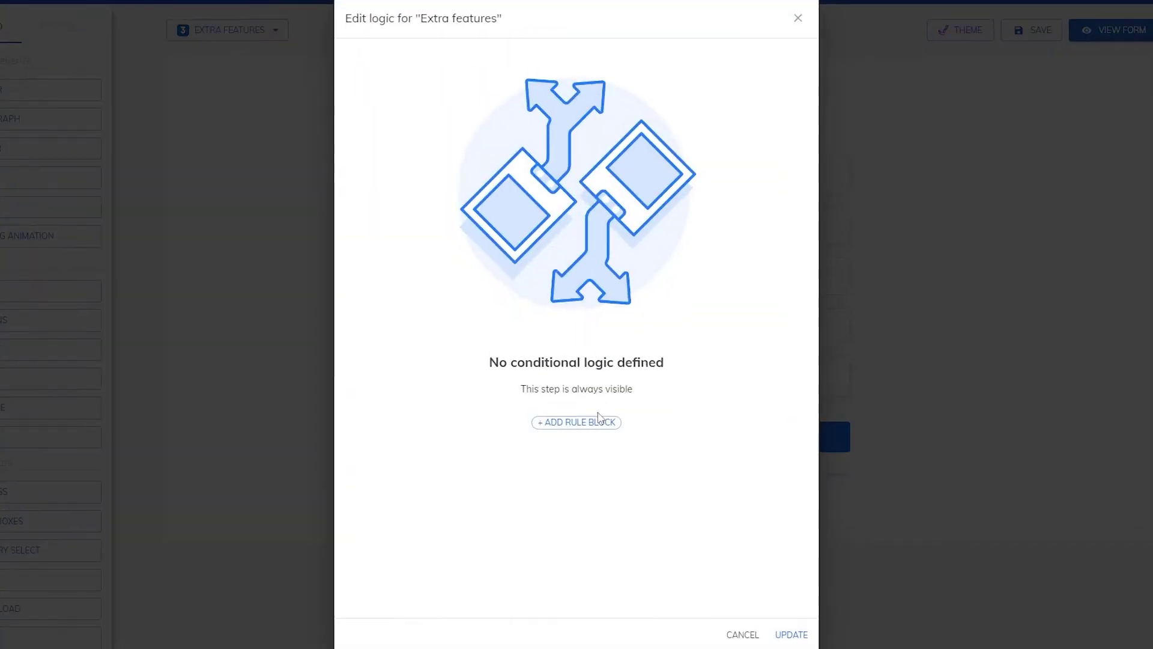
click(572, 409)
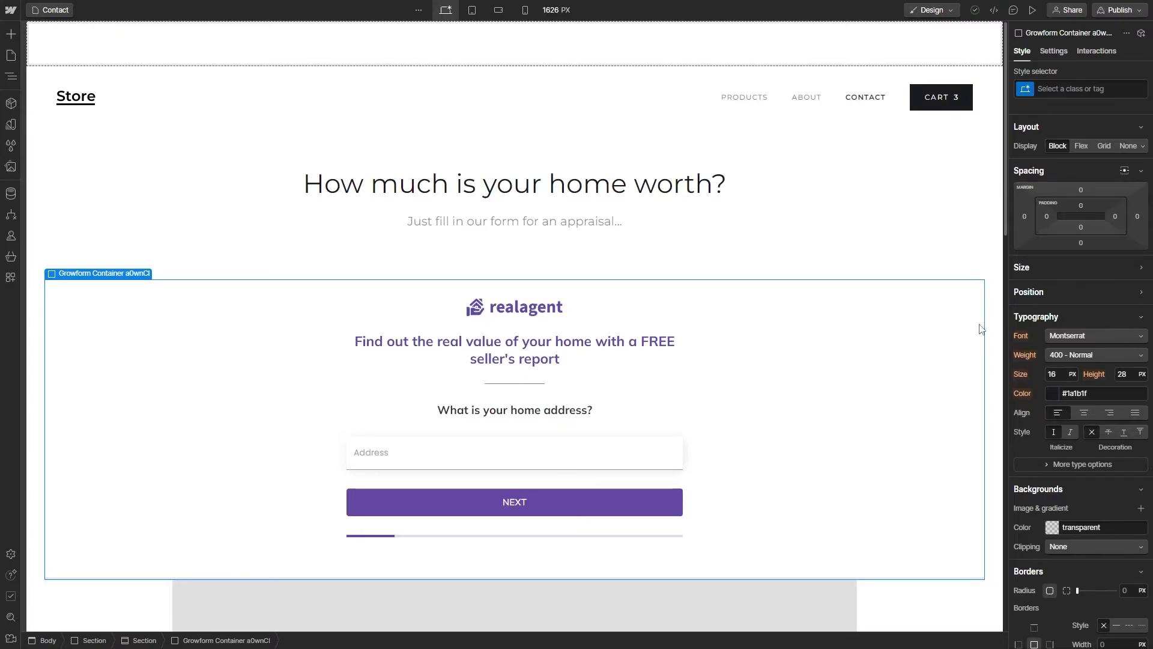
Step: Preview the Contact page and submit zip code 9876 in the embedded form
click(1032, 10)
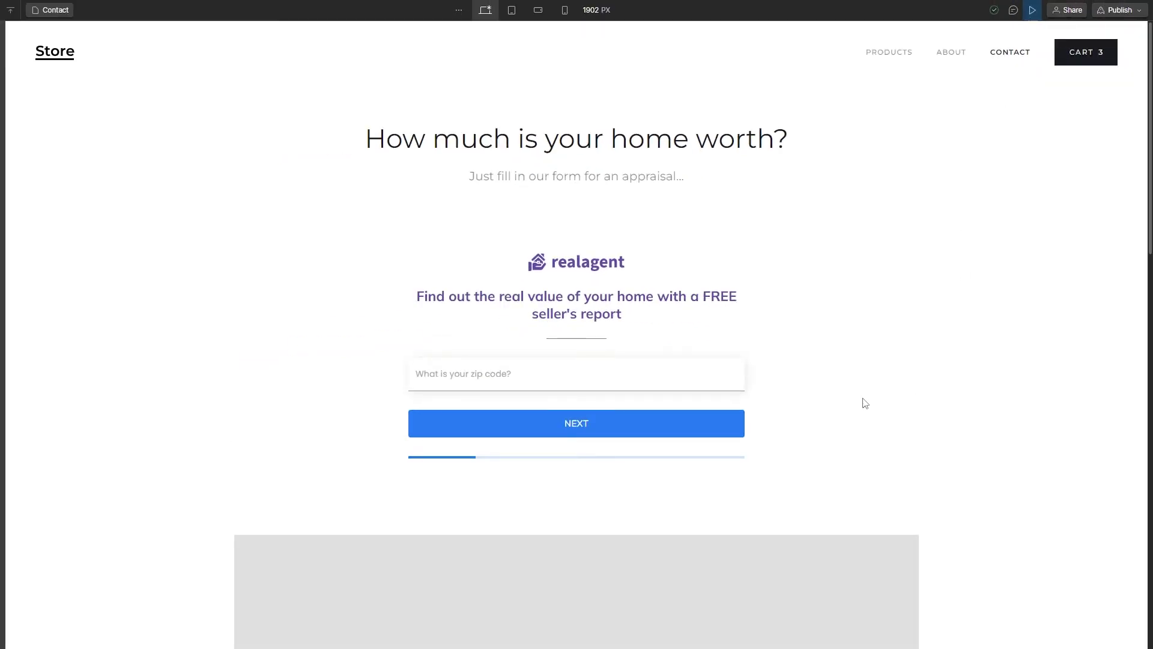
click(715, 383)
text(98765)
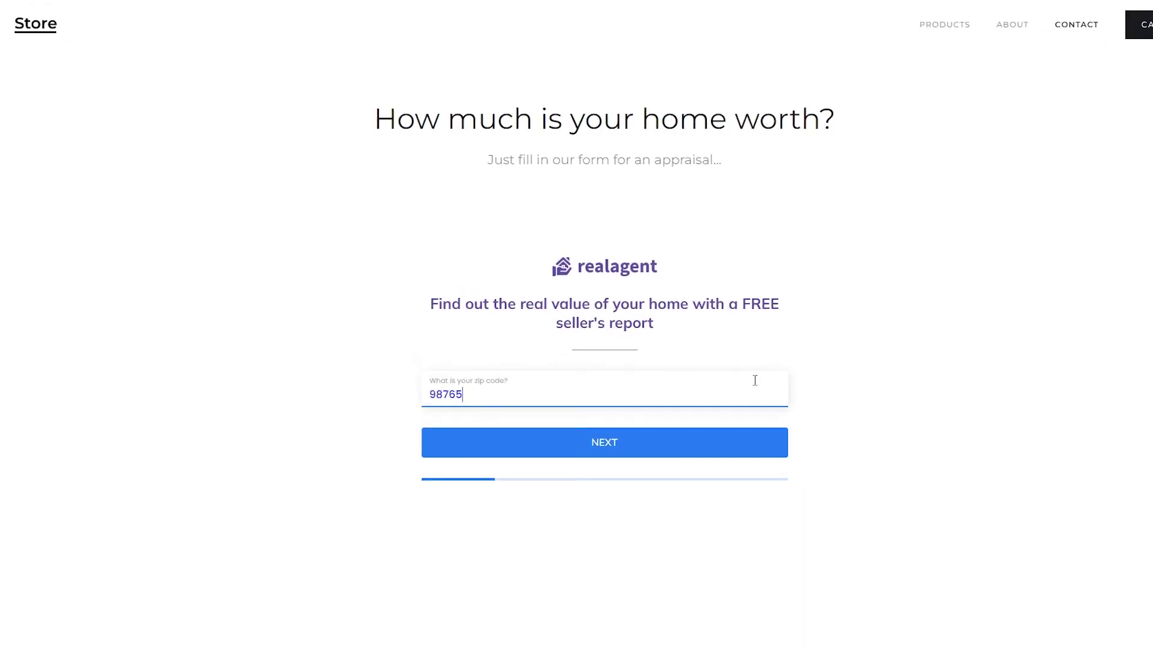
click(727, 440)
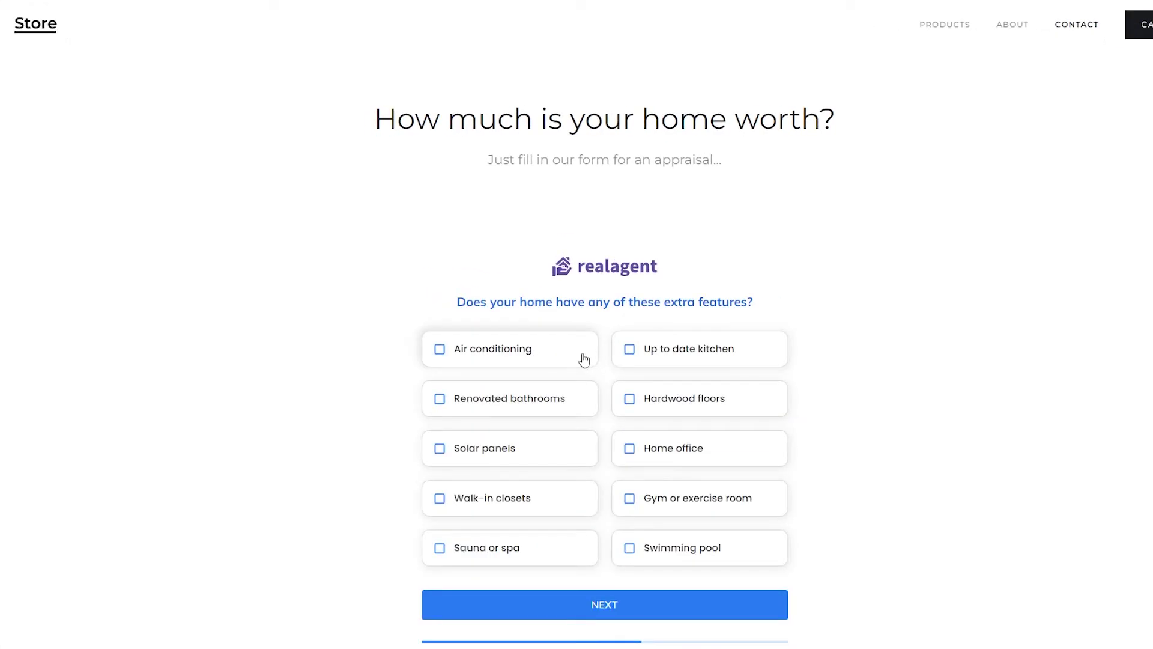
Step: Tick Swimming pool, agree to be contacted, and send the appraisal request
click(653, 560)
click(697, 607)
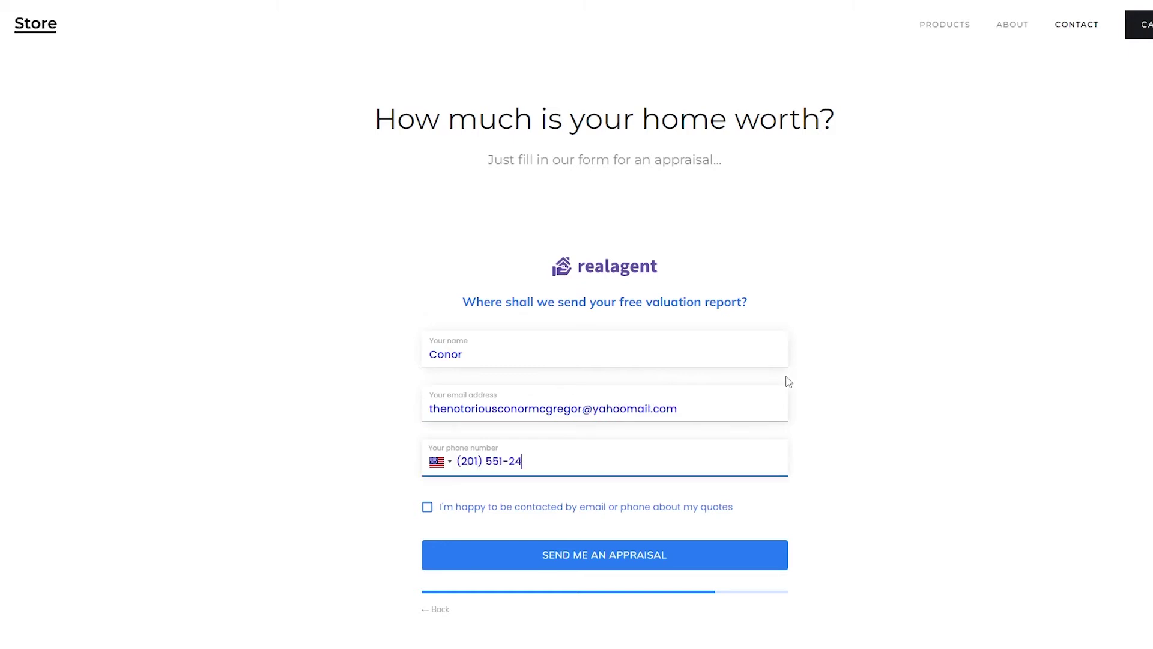
click(602, 506)
click(723, 556)
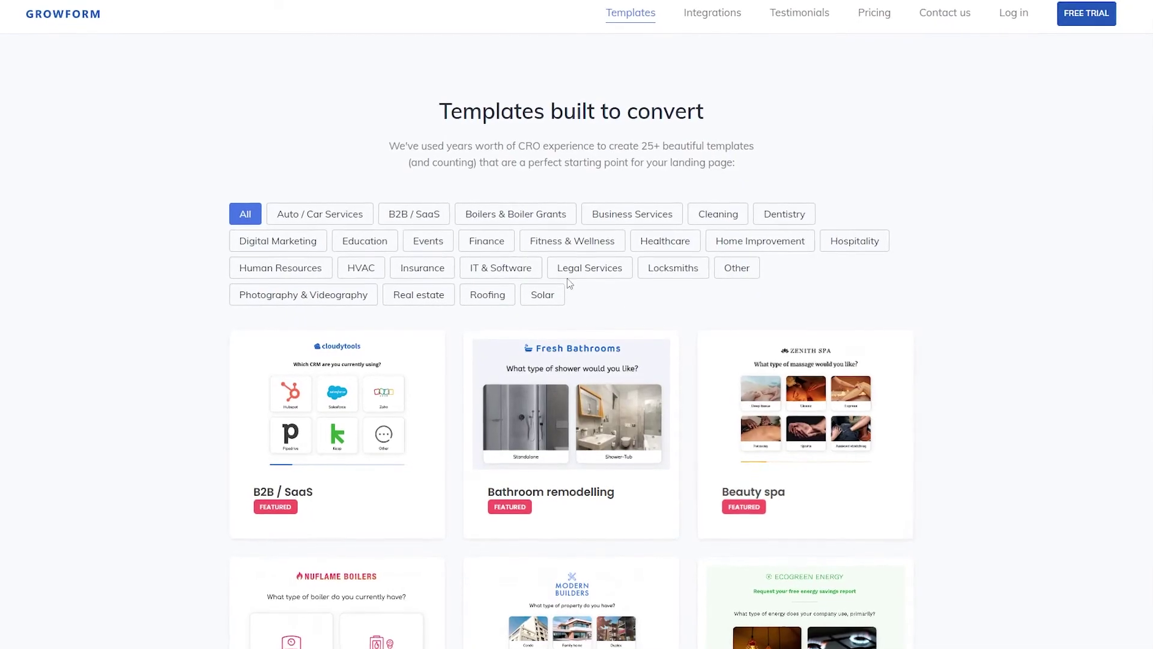
Step: Filter templates by Finance, Solar, Roofing, Home Improvement, B2B / SaaS, then Photography & Videography
click(484, 238)
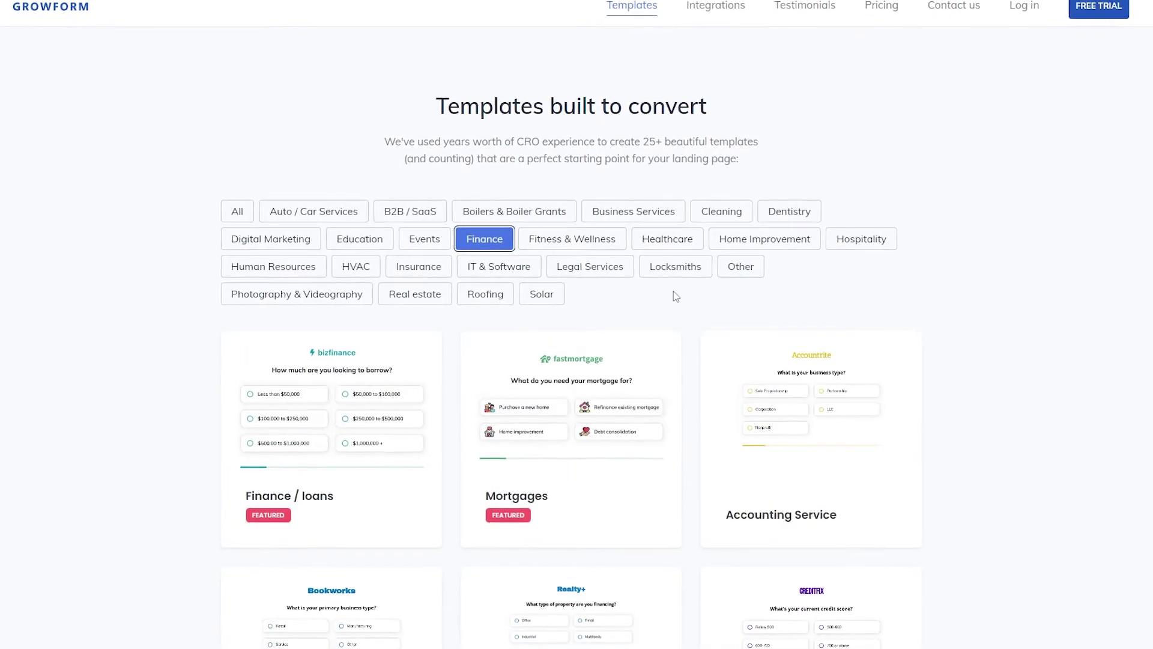
click(556, 294)
click(485, 294)
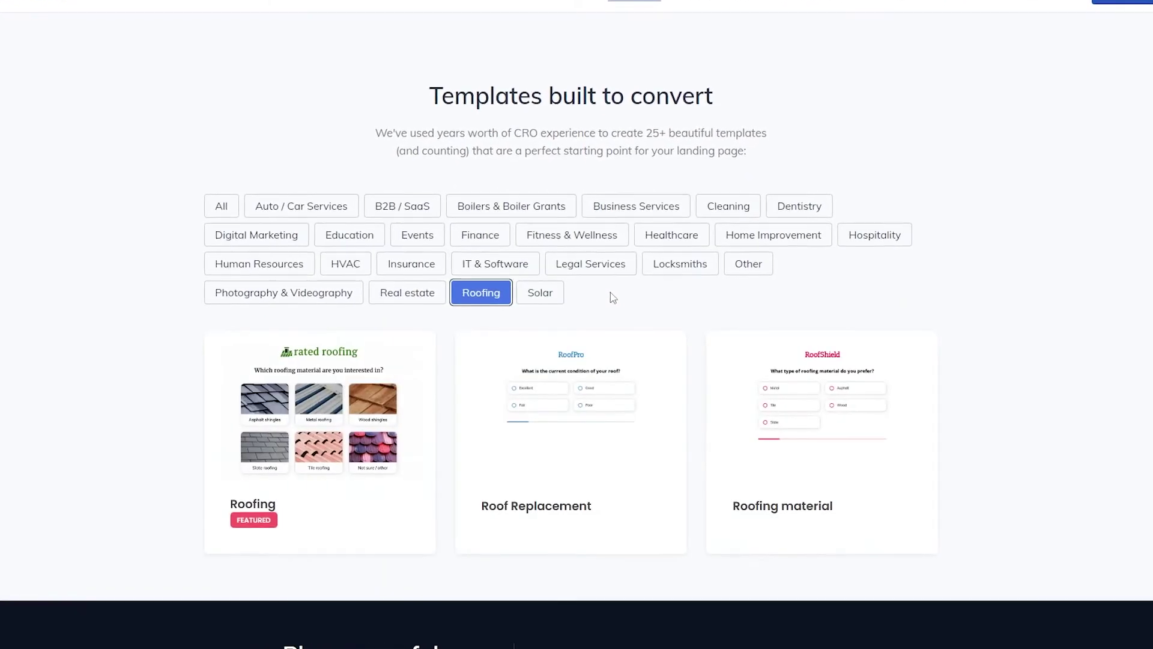
click(784, 235)
click(430, 212)
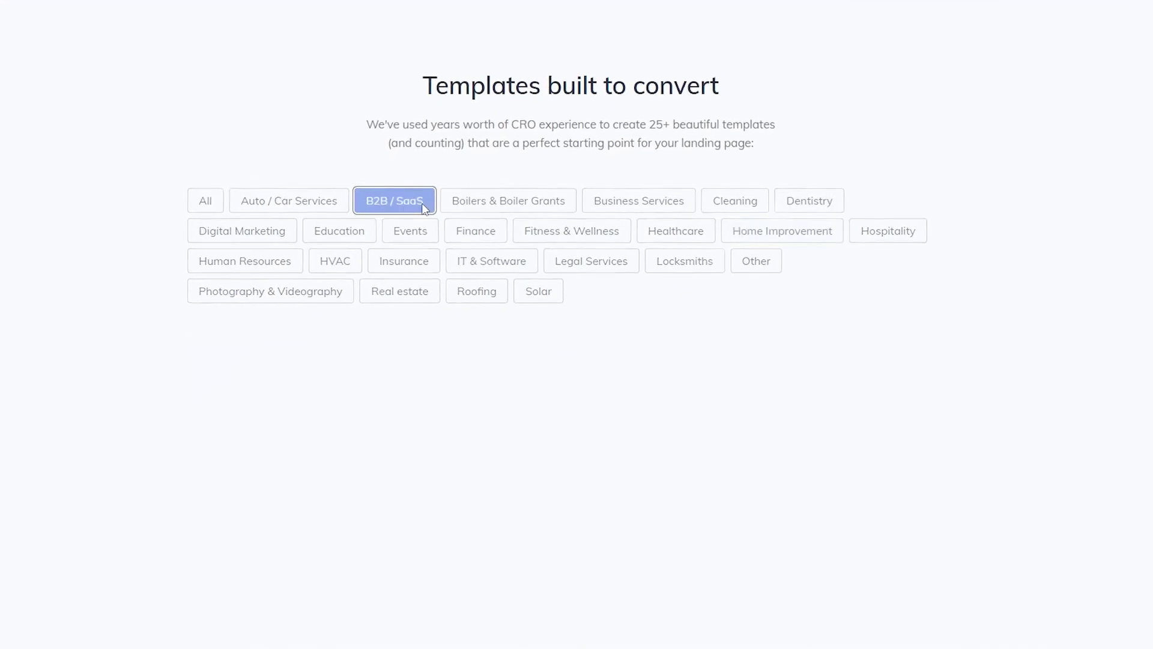
click(325, 291)
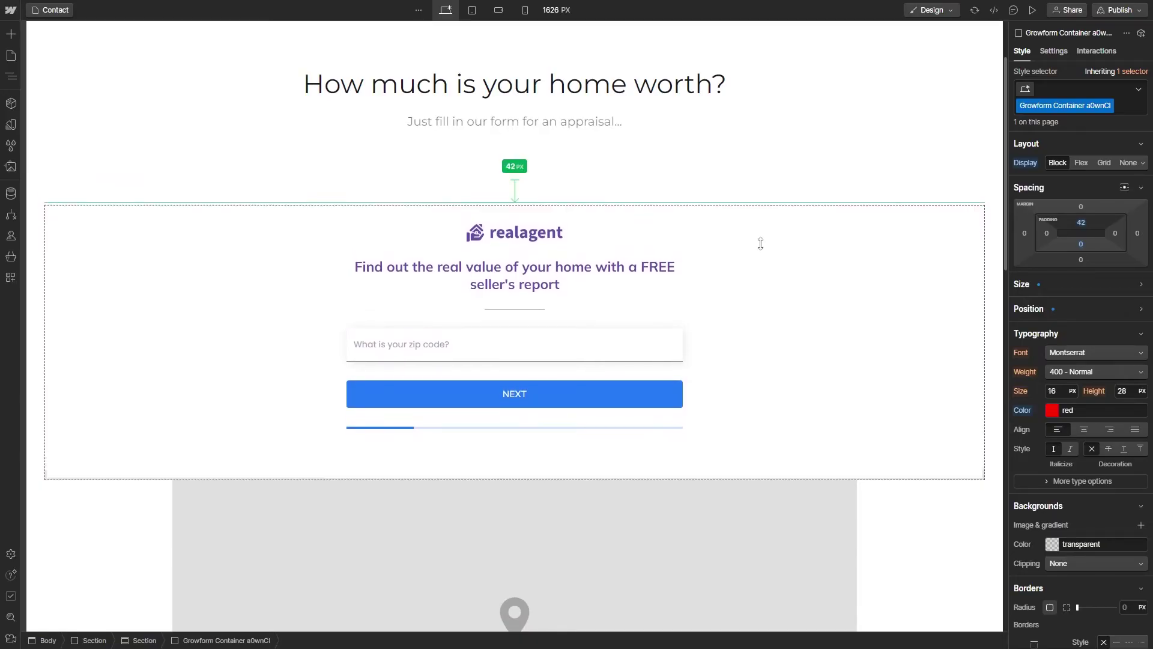
Step: Set the form container's top padding to 60 px and preview the form at tablet, mobile landscape and mobile portrait widths
drag(761, 243, 516, 250)
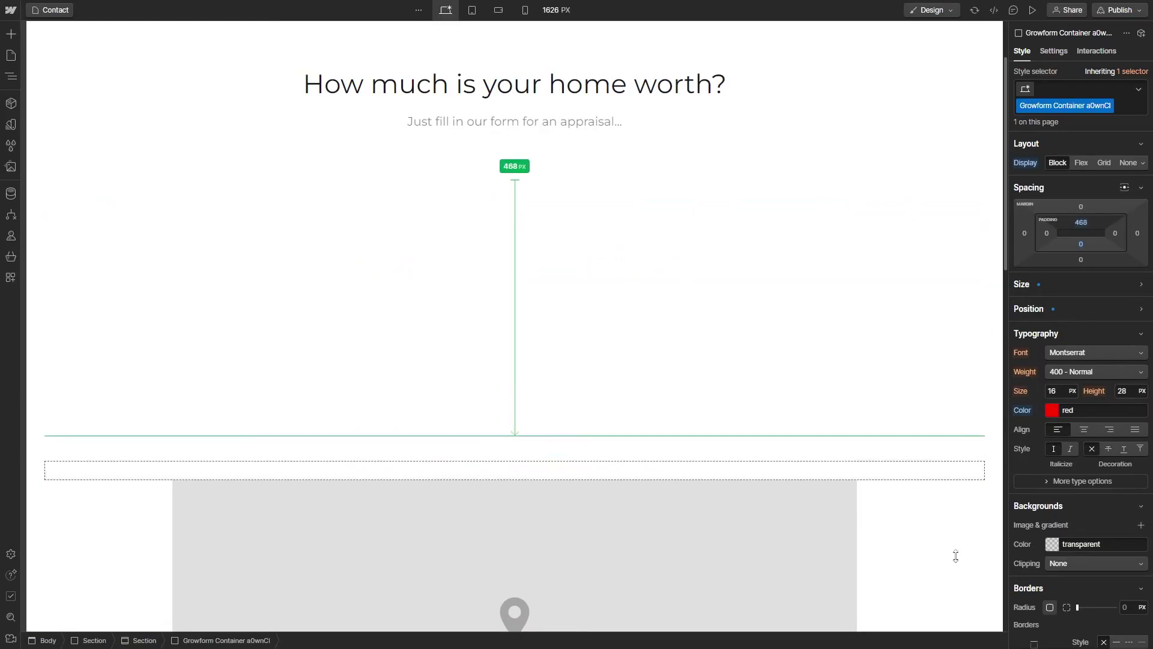
drag(956, 555, 1063, 136)
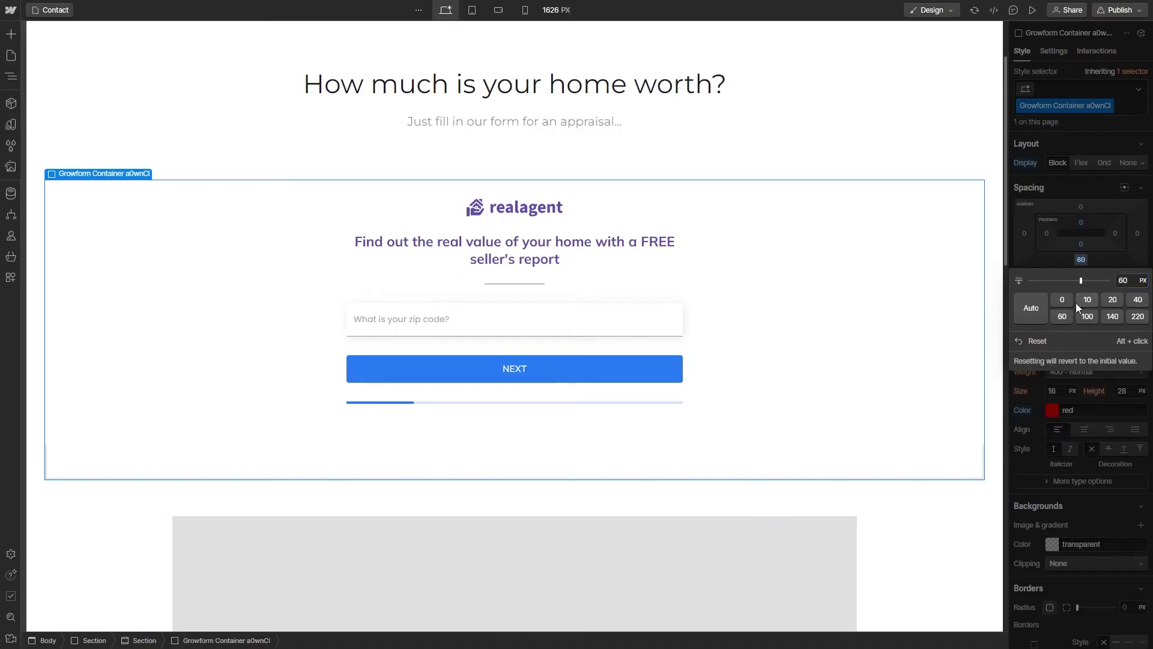
click(473, 13)
click(500, 12)
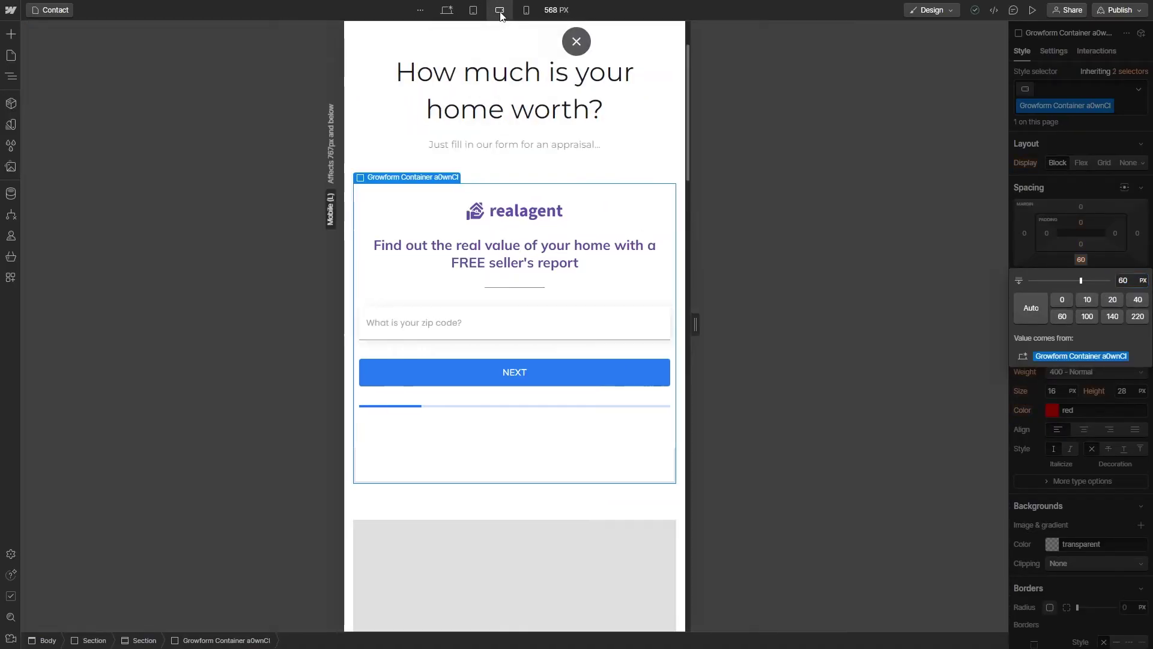
click(526, 11)
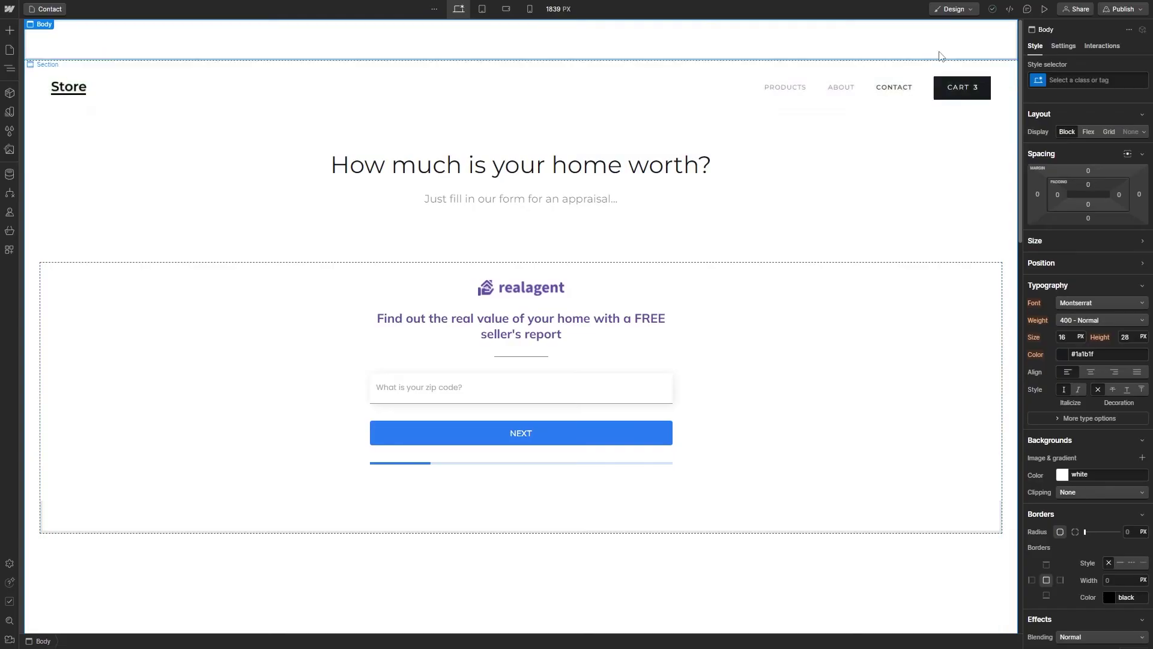
Step: Publish the site to the Webflow staging domain and open the live staging page in a new tab
click(1146, 15)
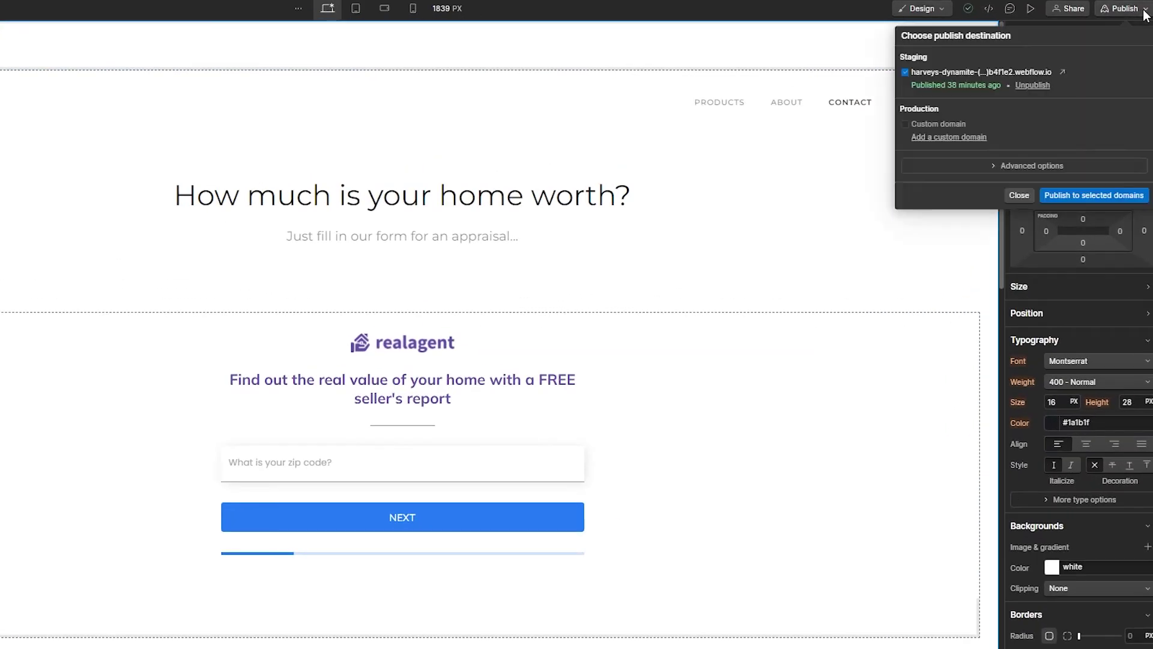
click(1139, 197)
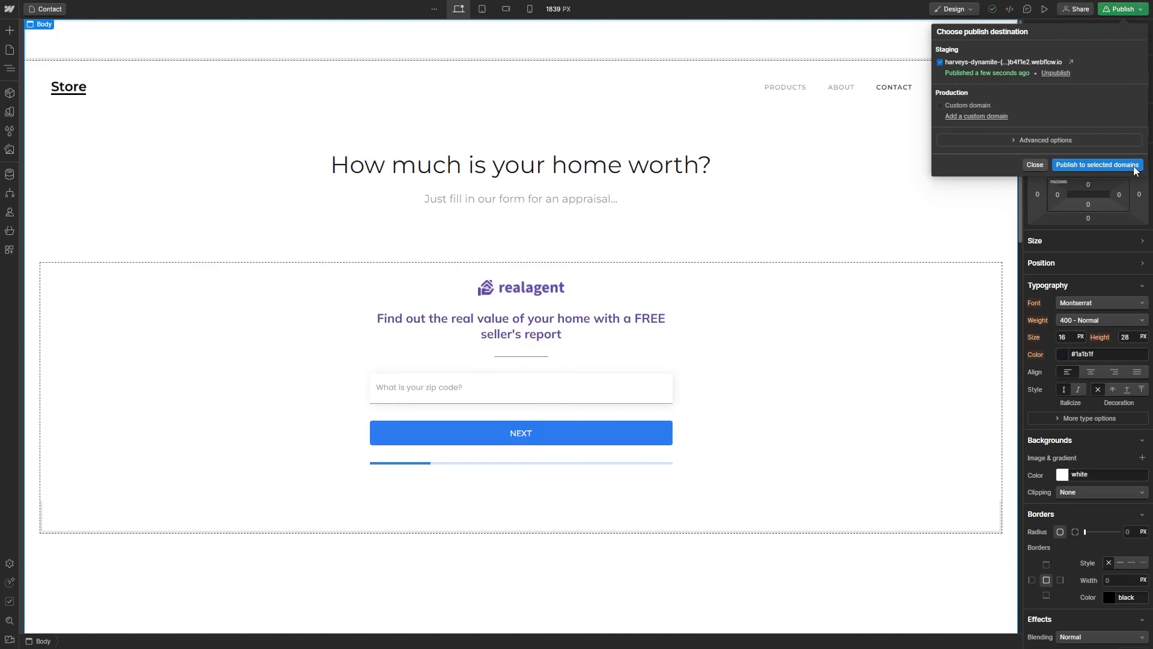
click(1071, 63)
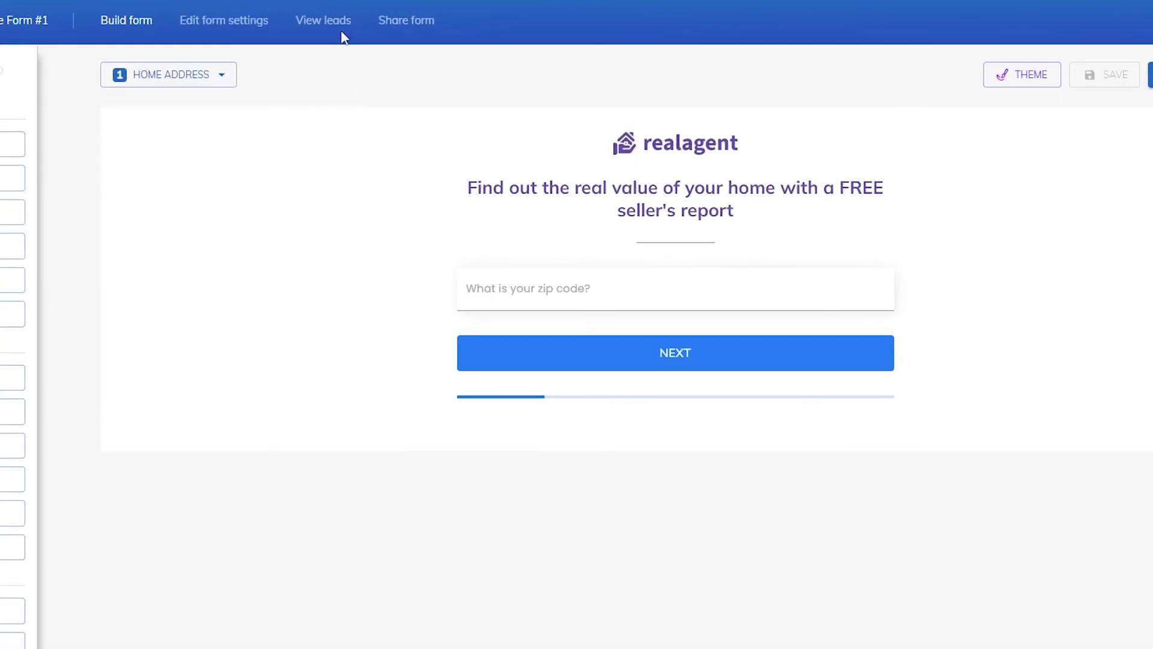
Step: Confirm the test lead in the View Leads table, then go to the form's settings
click(336, 23)
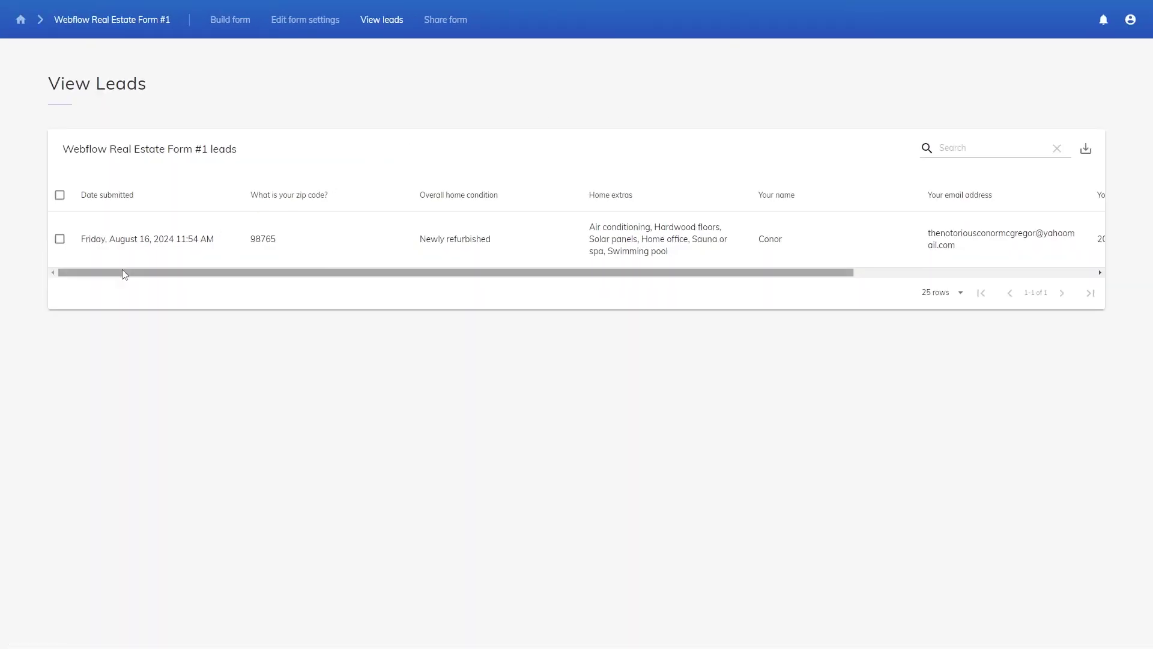
drag(129, 276, 185, 283)
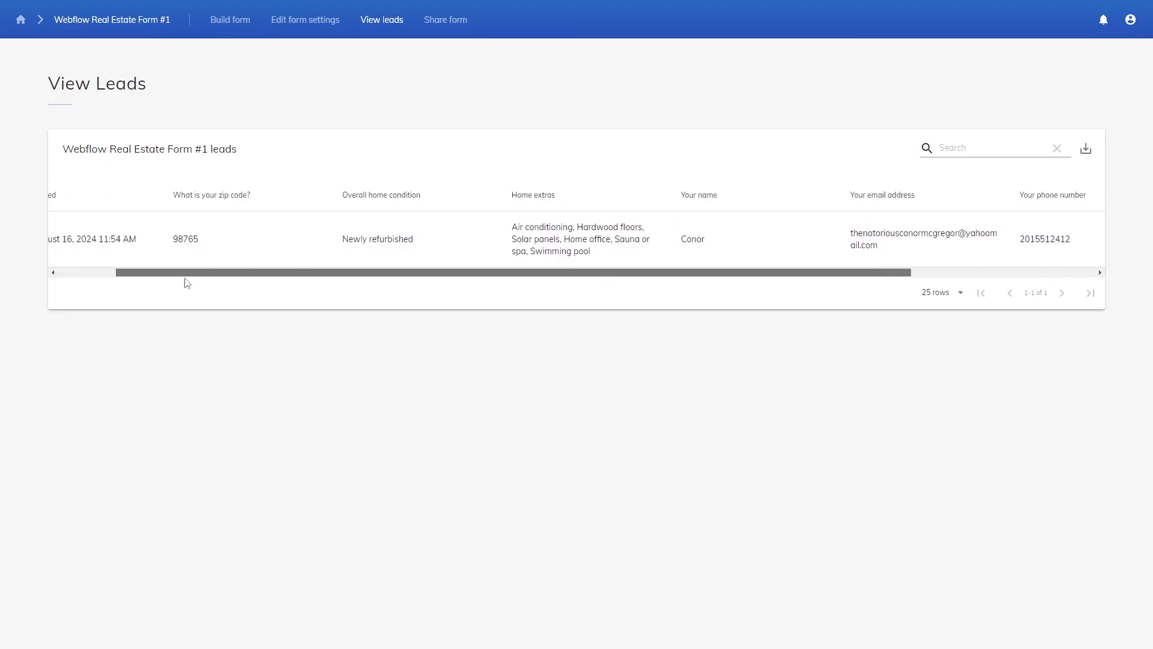
click(323, 23)
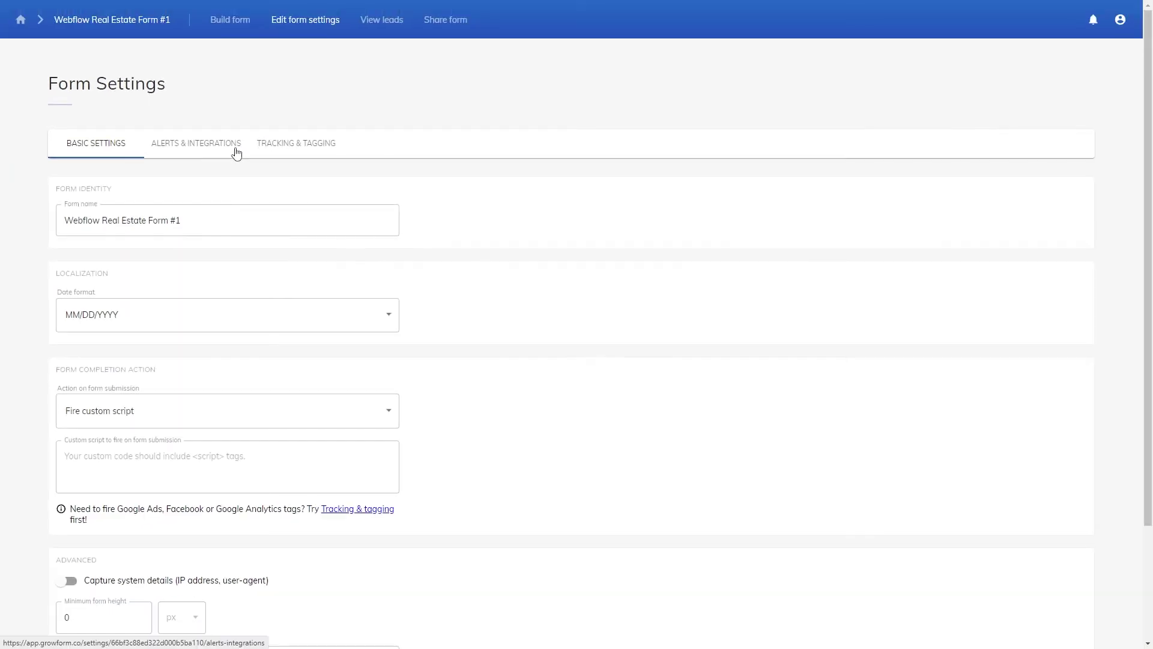
Step: Go to Alerts & Integrations and start the Zapier log-in from the Zapier section
click(234, 150)
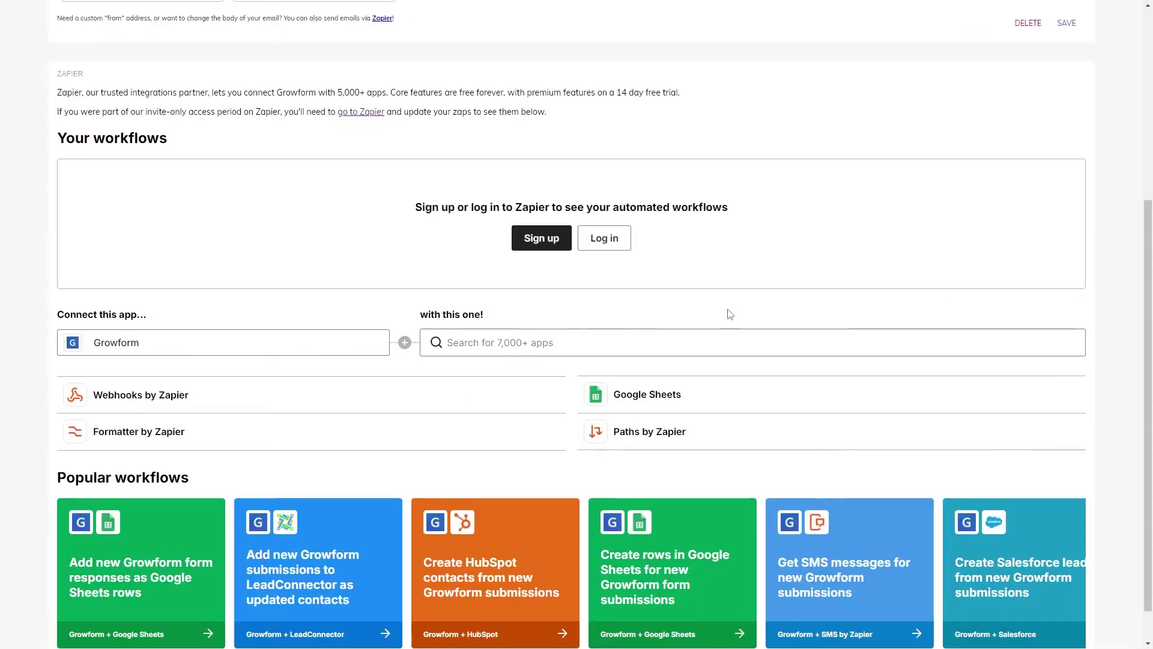
click(606, 241)
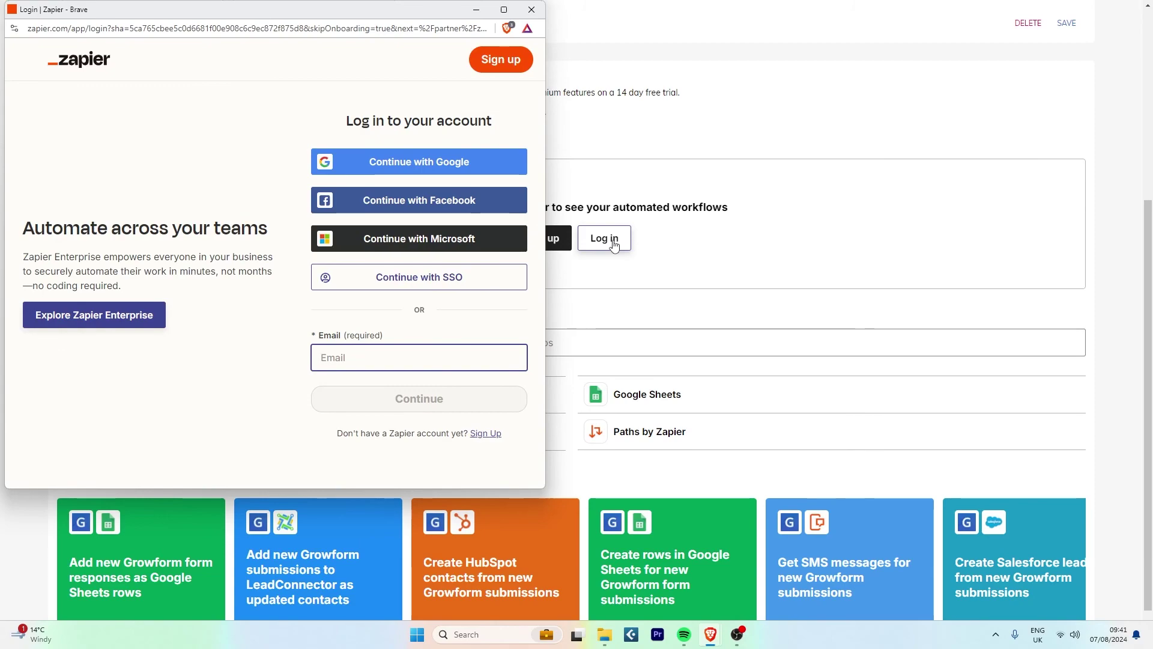